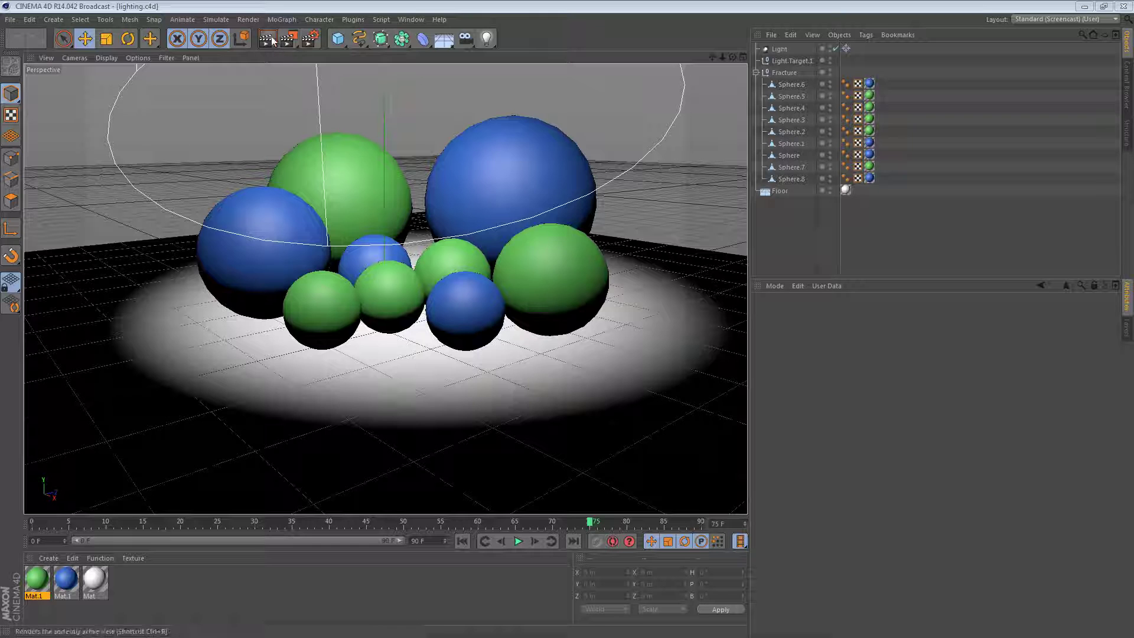
# Render a lighting preview, then return to the interactive viewport and select the existing spotlight.
pyautogui.hotkey('ctrl', 'r')
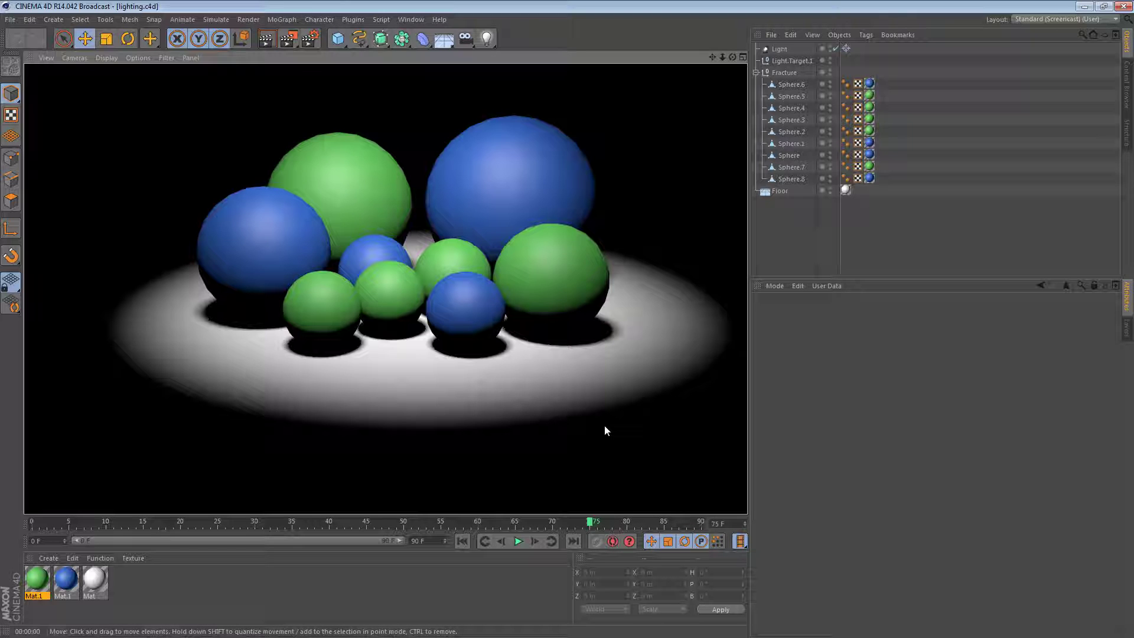
pyautogui.click(784, 242)
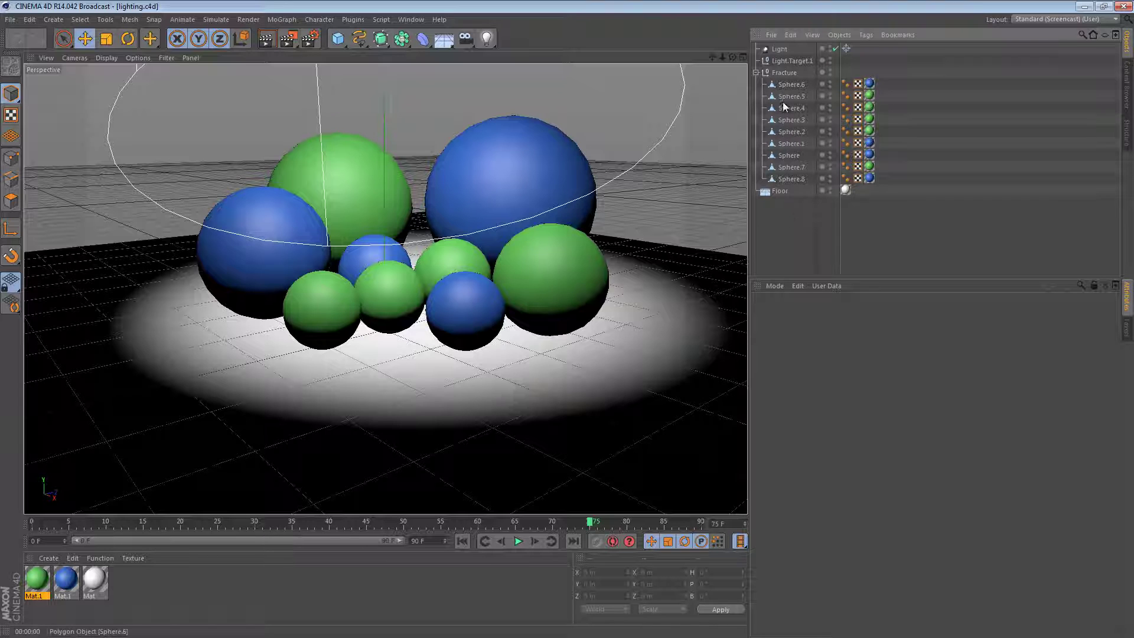
pyautogui.click(784, 50)
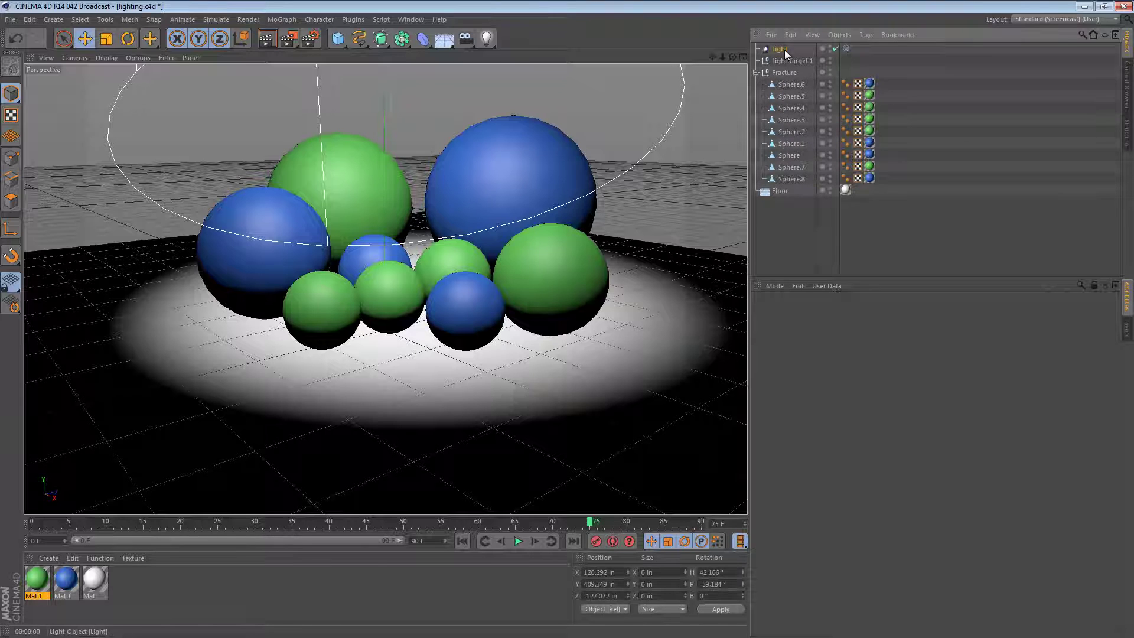
# Pin the spotlight's settings on its Project tab, showing Exclude mode with no objects.
pyautogui.click(1093, 286)
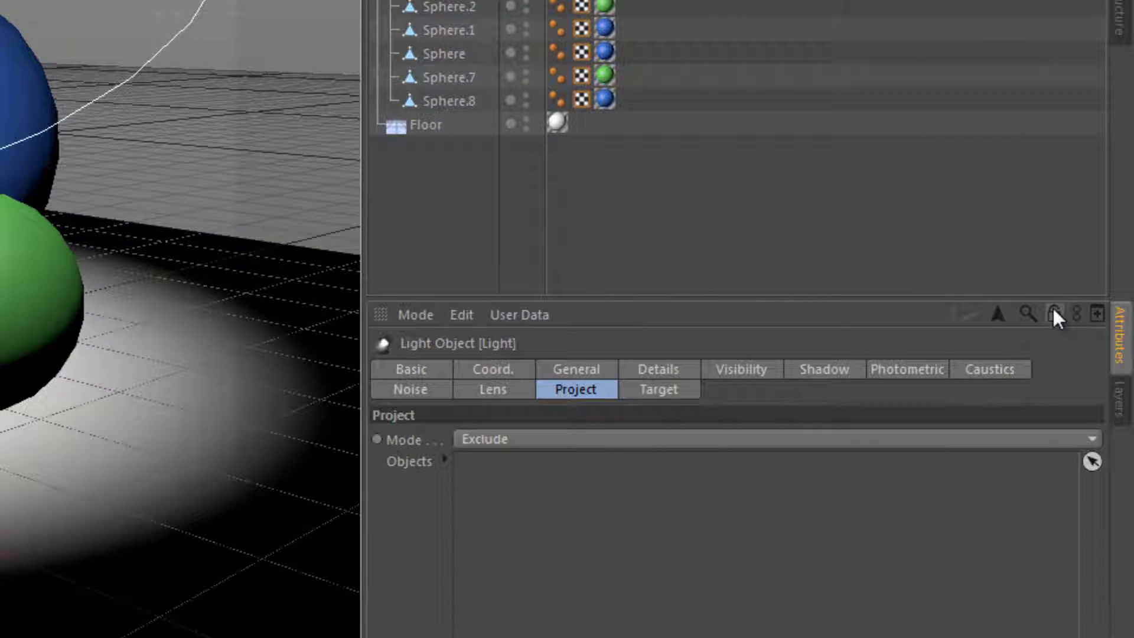
pyautogui.click(1053, 311)
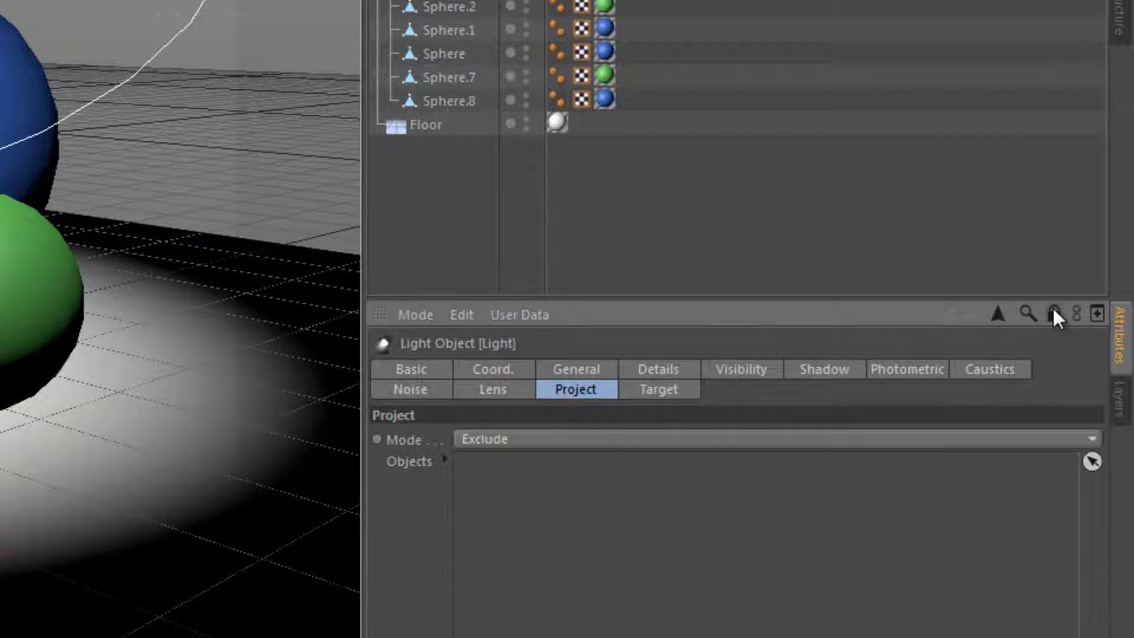
pyautogui.moveTo(919, 298); pyautogui.dragTo(850, 270)
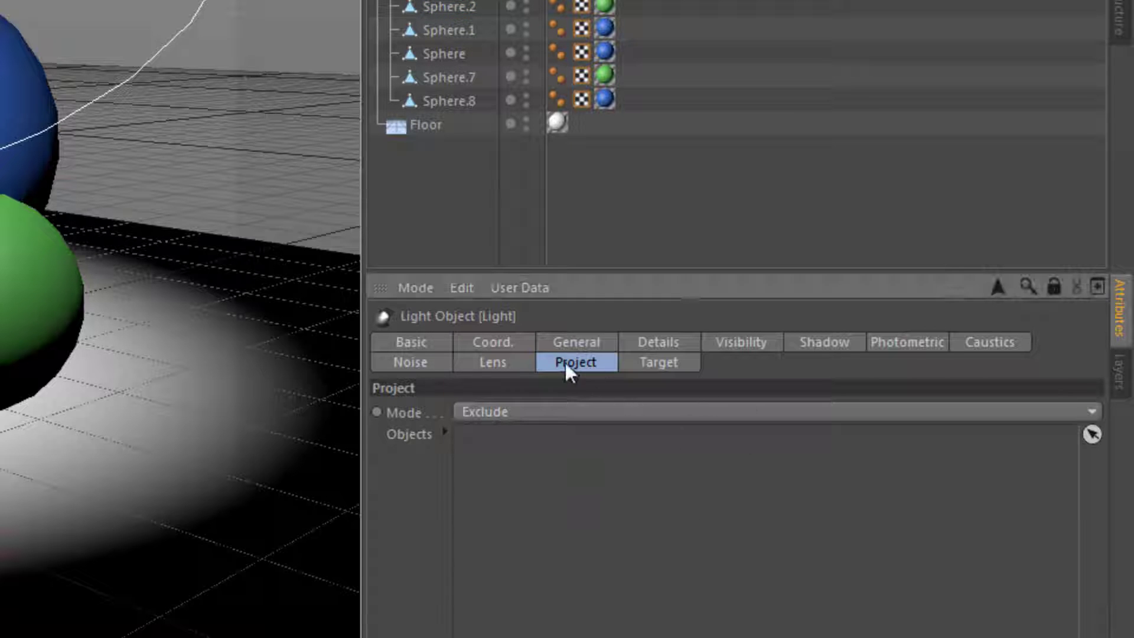
pyautogui.click(493, 342)
pyautogui.click(558, 343)
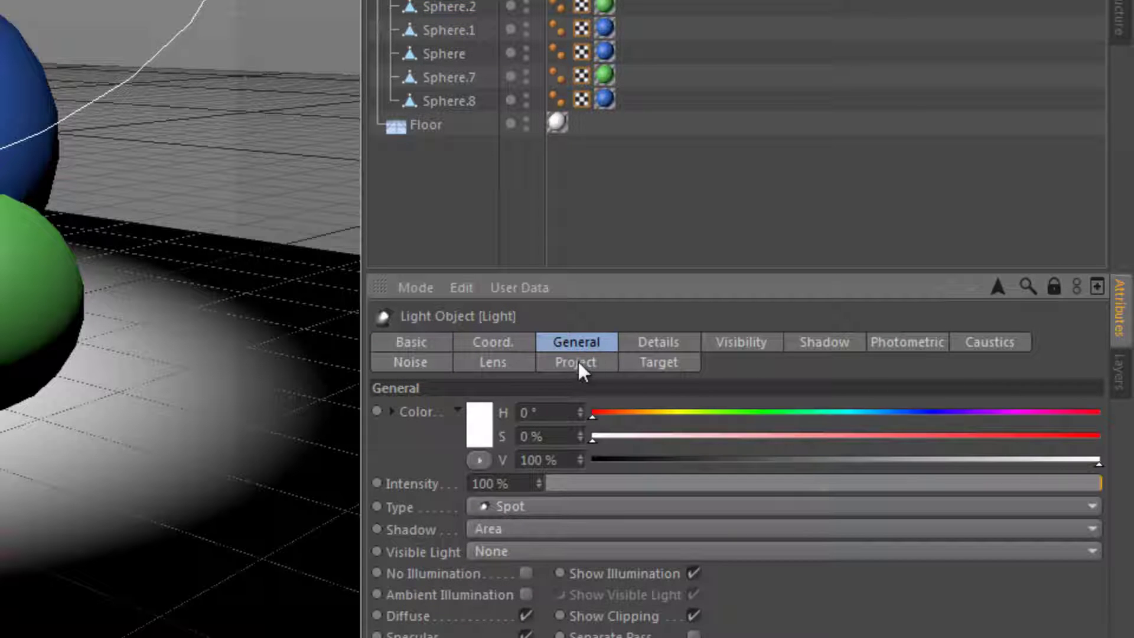
pyautogui.click(589, 363)
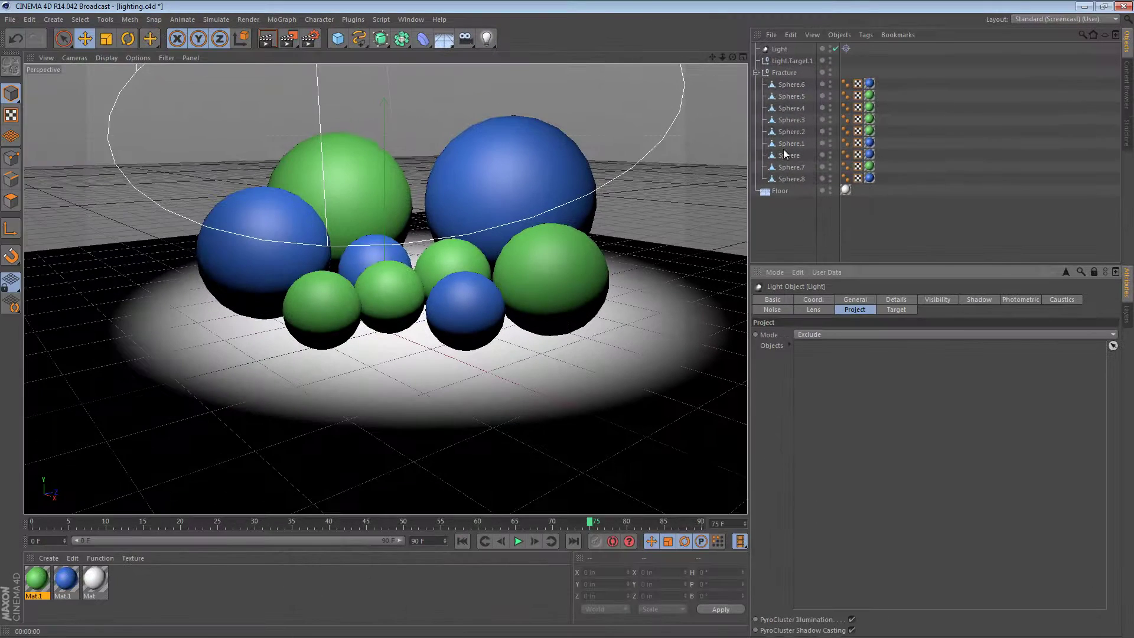
pyautogui.click(473, 158)
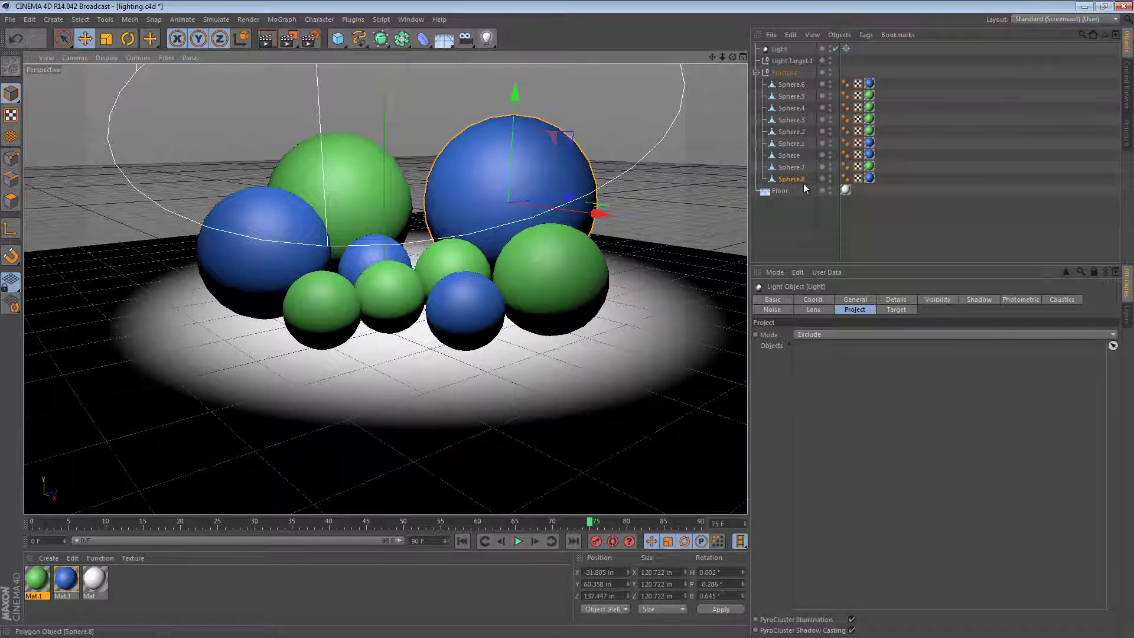
pyautogui.moveTo(800, 182); pyautogui.dragTo(843, 385)
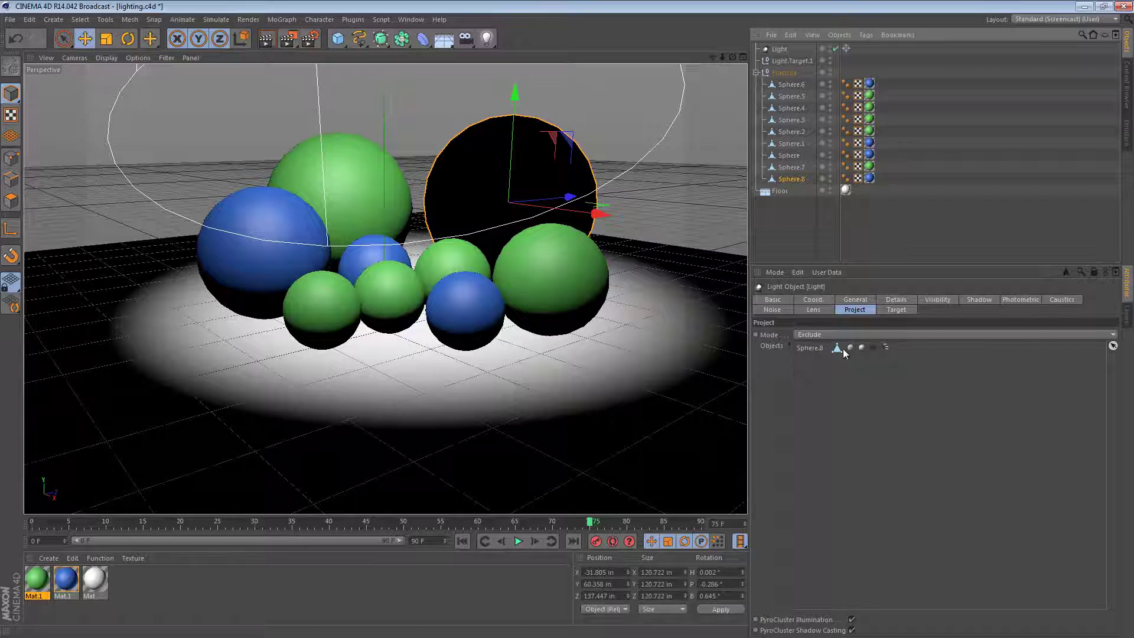
pyautogui.click(862, 237)
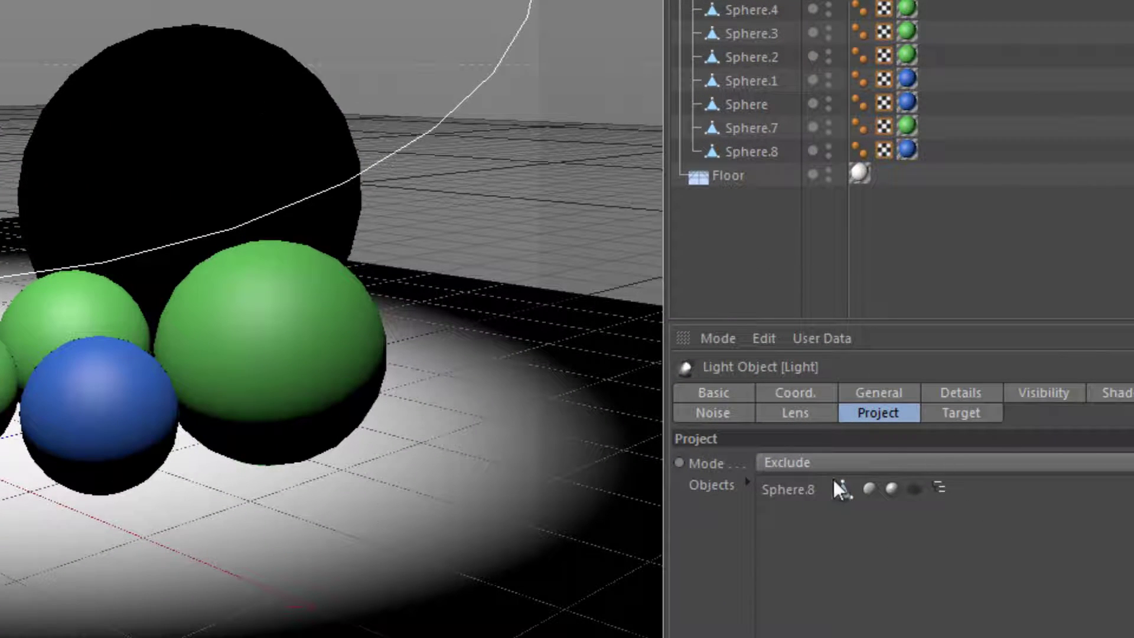
pyautogui.click(849, 461)
pyautogui.click(849, 488)
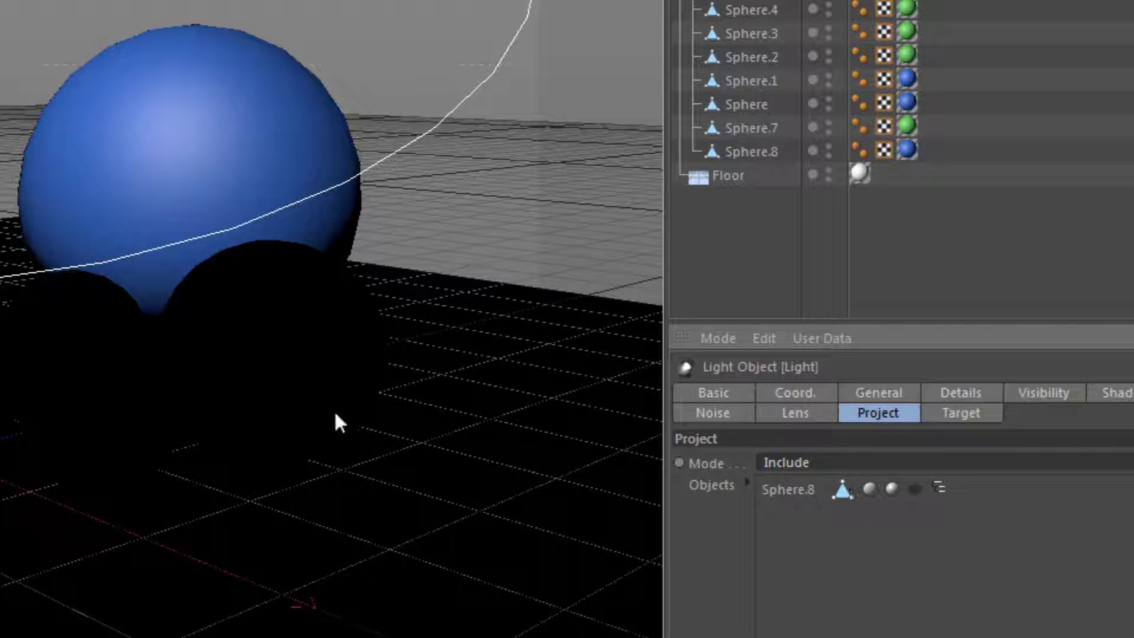
pyautogui.hotkey('ctrl', 'z')
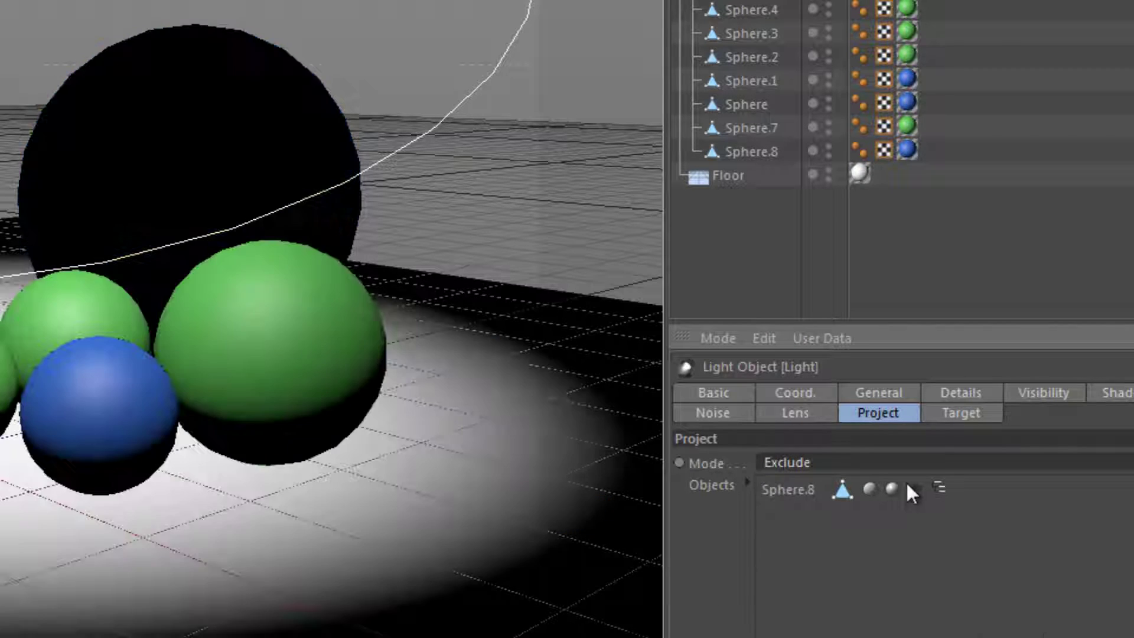
pyautogui.rightClick(787, 489)
pyautogui.click(838, 549)
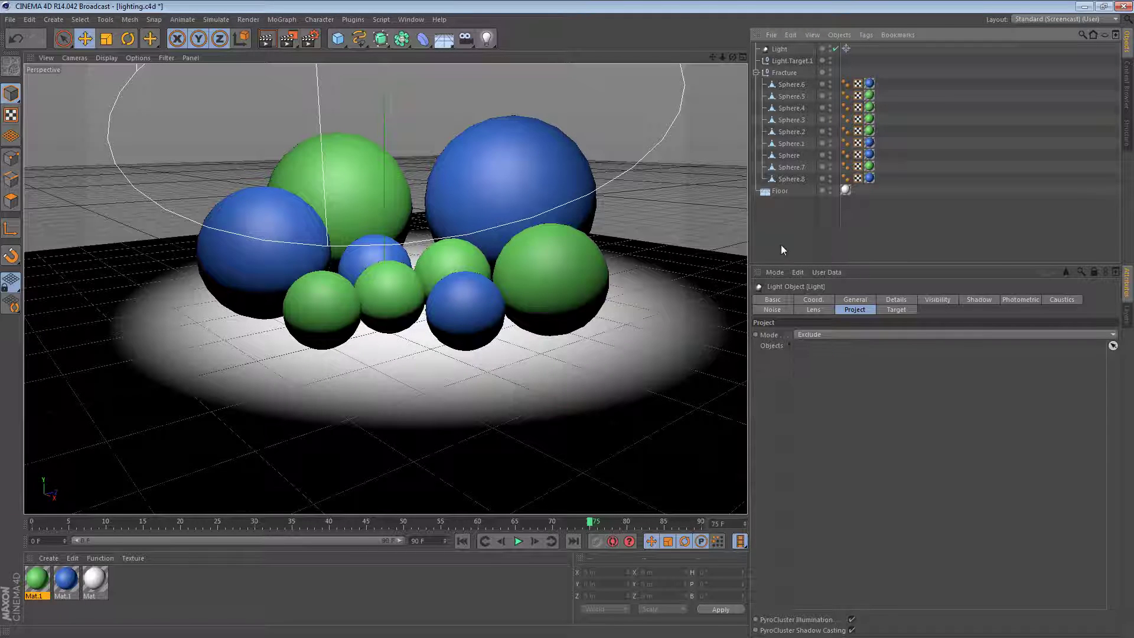
# Deselect the light, enlarge the Object Manager, and switch to the Top view.
pyautogui.click(1057, 259)
pyautogui.moveTo(1019, 266); pyautogui.dragTo(1017, 360)
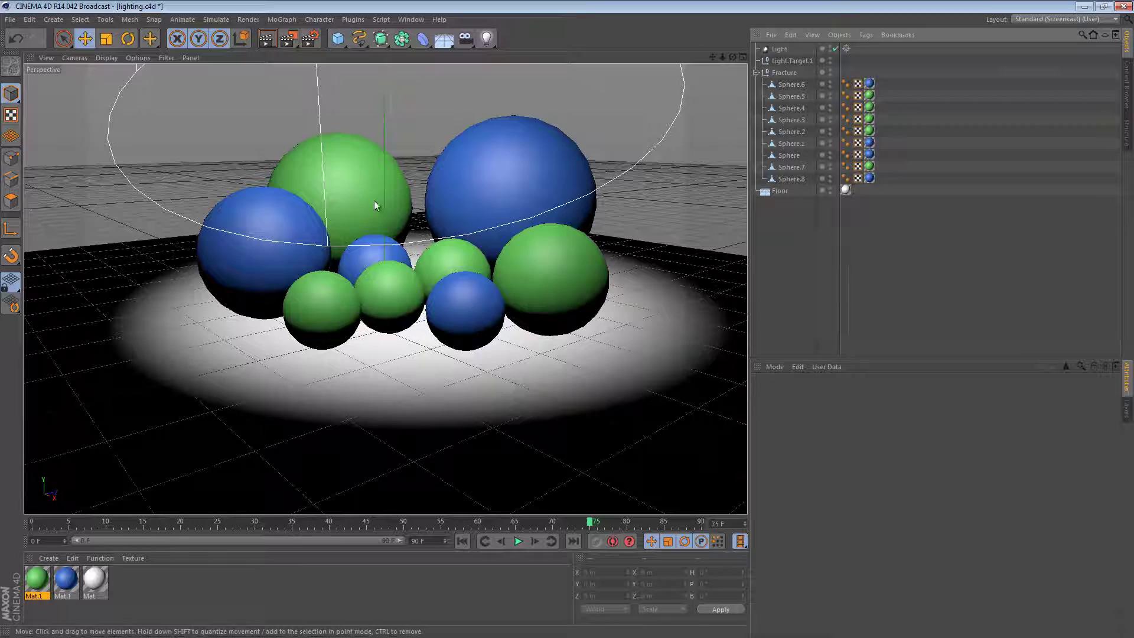
pyautogui.press('F2')
pyautogui.scroll(-5, 649, 286)
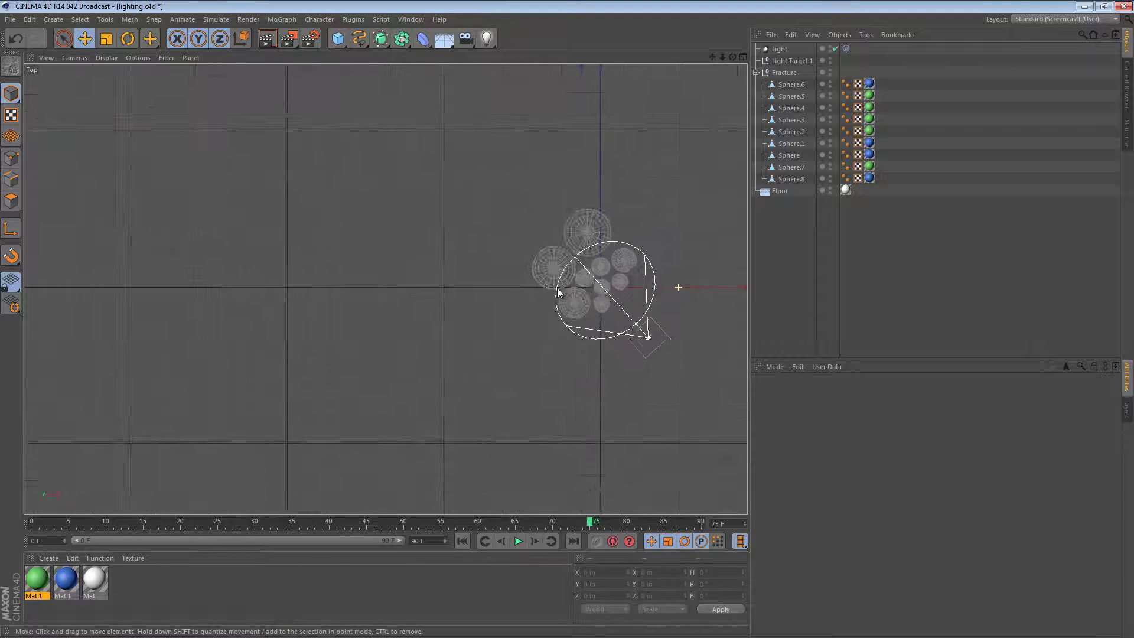
pyautogui.scroll(5, 557, 289)
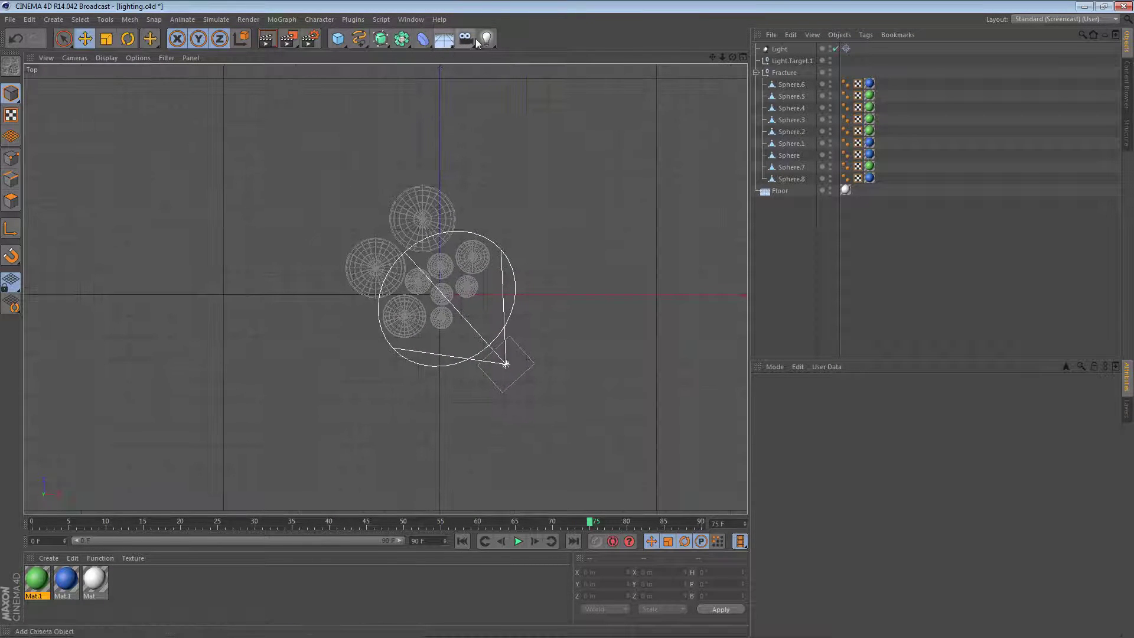
# Add a target spotlight named 'pink' and tint its colour pink at 31% saturation.
pyautogui.moveTo(481, 40); pyautogui.dragTo(534, 77)
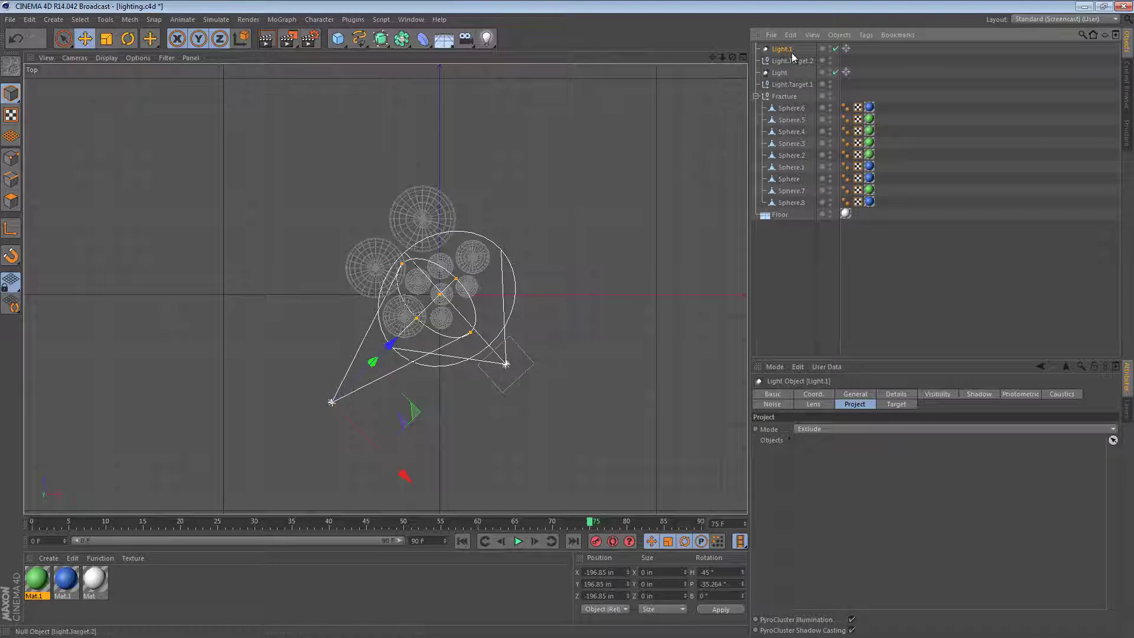
pyautogui.doubleClick(793, 53)
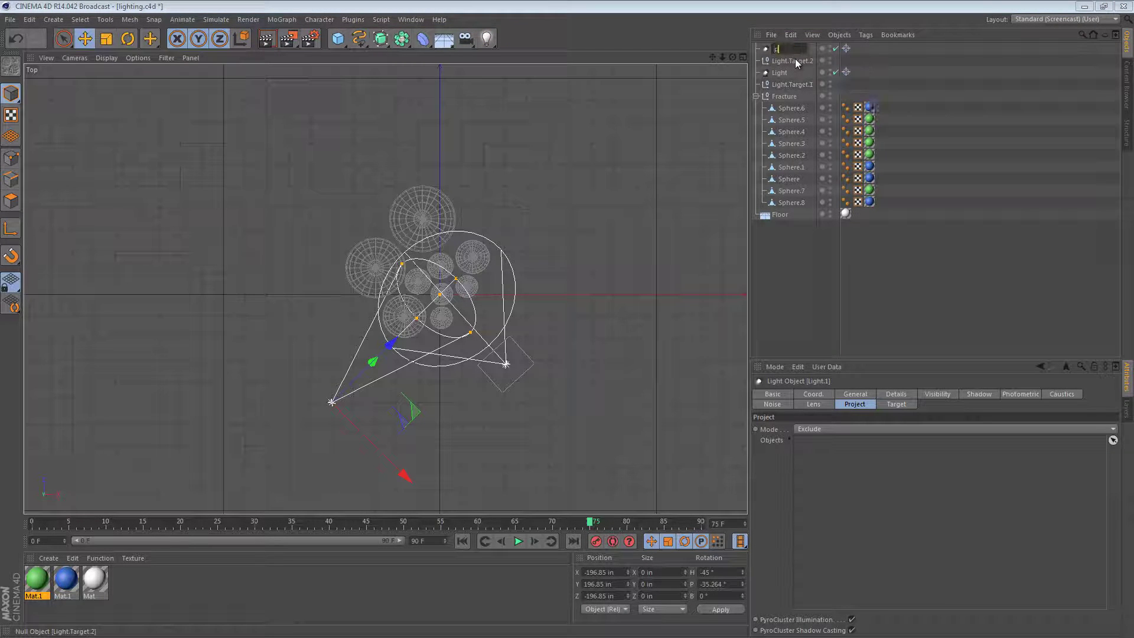
pyautogui.write('pink')
pyautogui.press('Return')
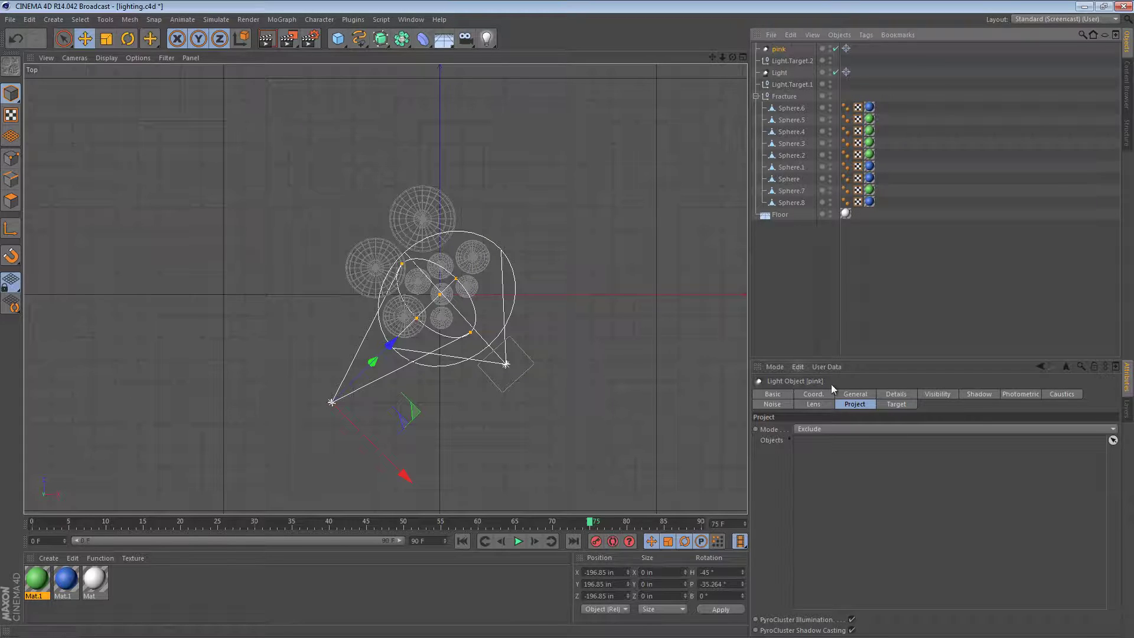
pyautogui.click(855, 393)
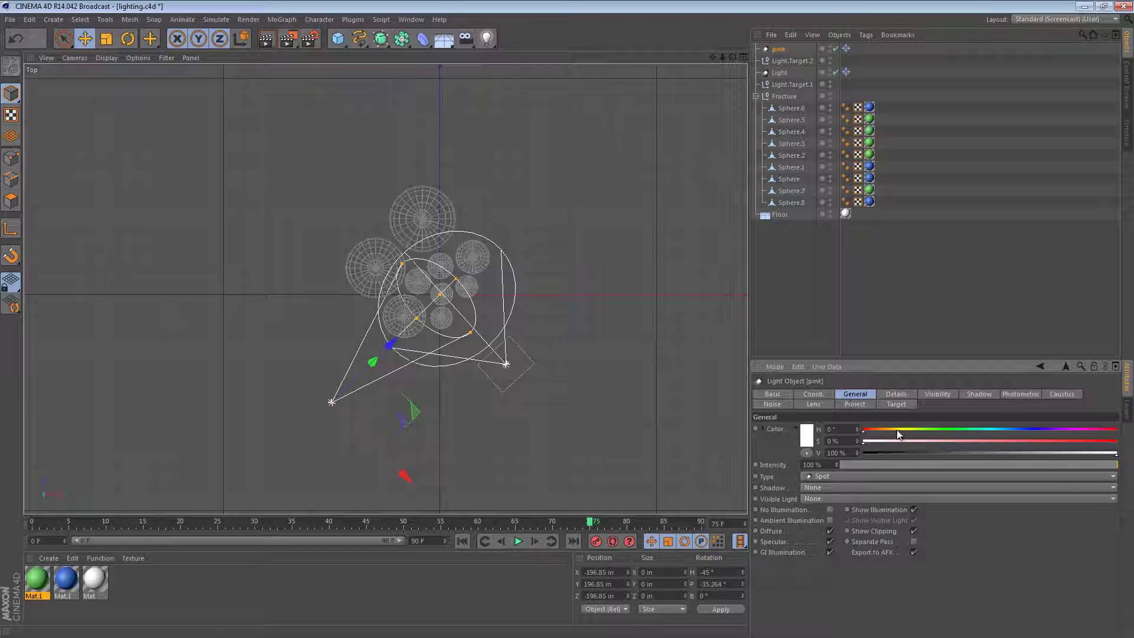
pyautogui.click(912, 443)
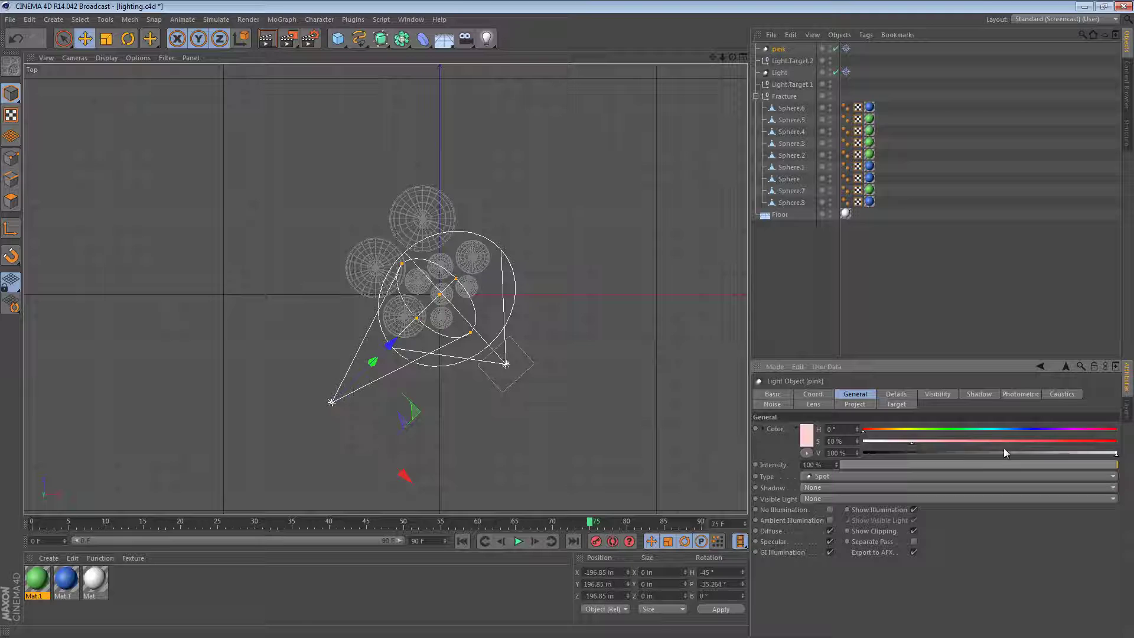
pyautogui.moveTo(932, 440); pyautogui.dragTo(941, 441)
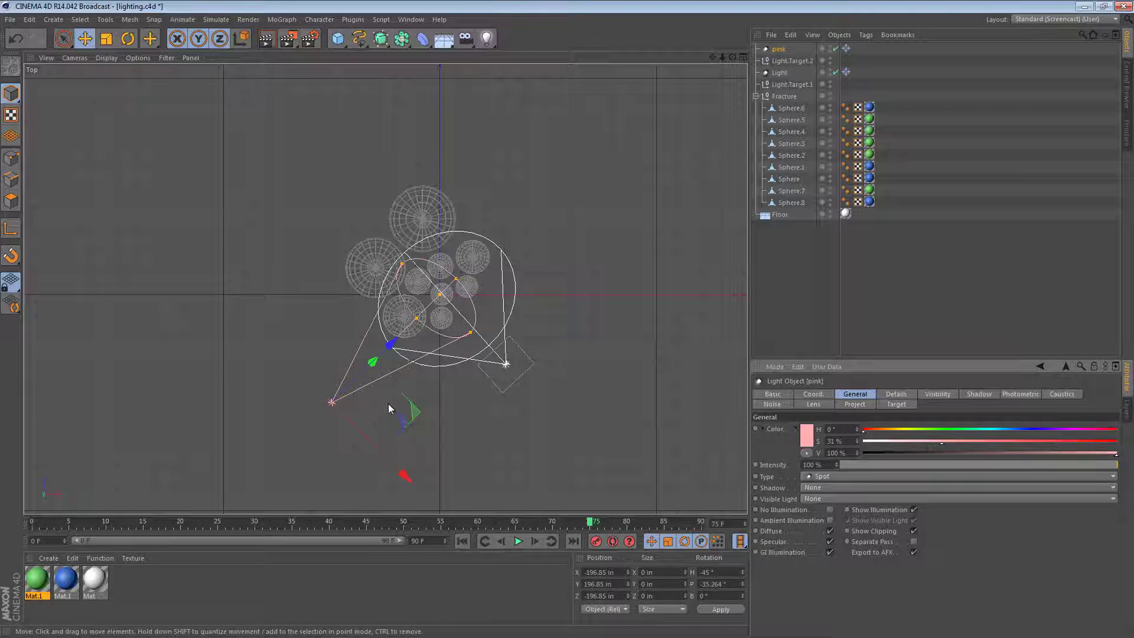
# Move the pink spotlight to the lower left, re-aim its target, and raise intensity to 147%.
pyautogui.hotkey('ctrl', 'r')
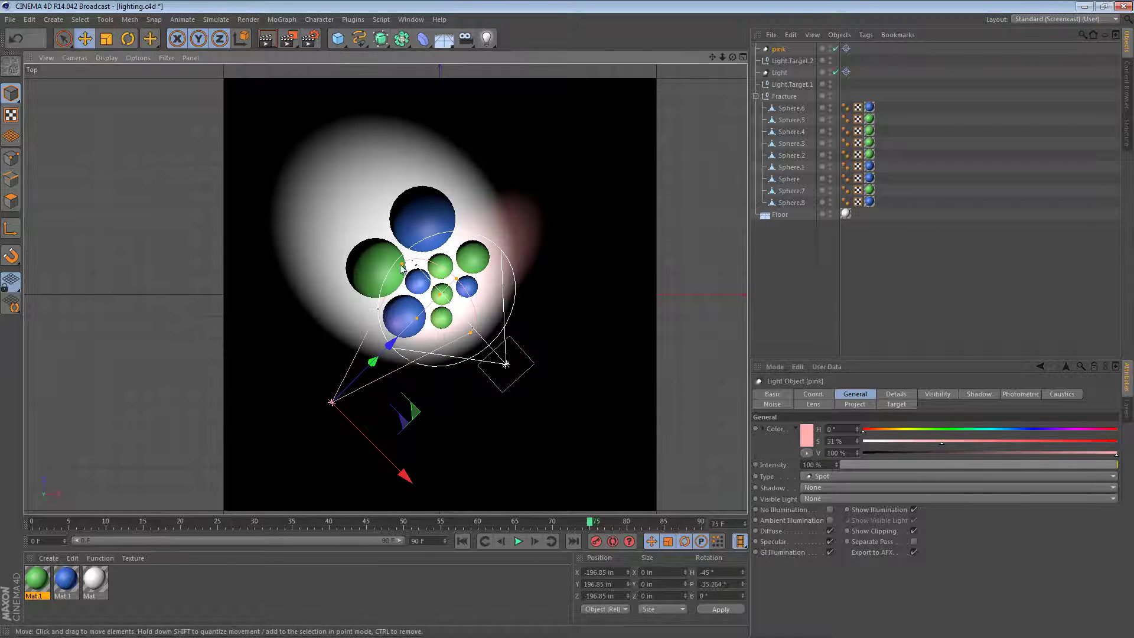
pyautogui.moveTo(549, 291); pyautogui.dragTo(342, 393)
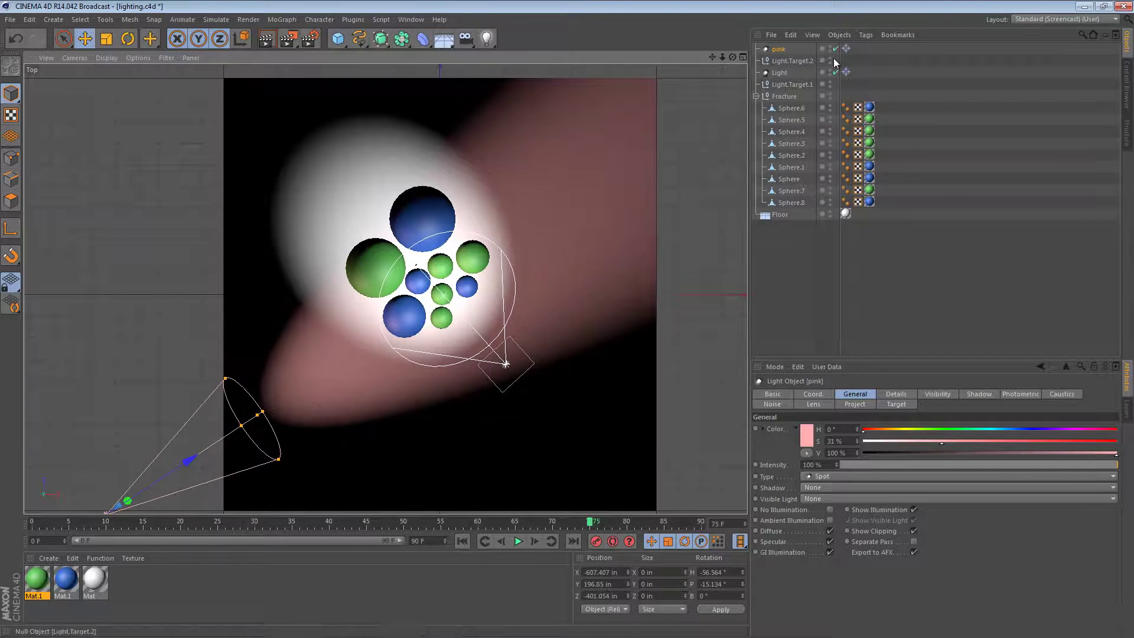
pyautogui.click(789, 62)
pyautogui.moveTo(532, 324); pyautogui.dragTo(509, 354)
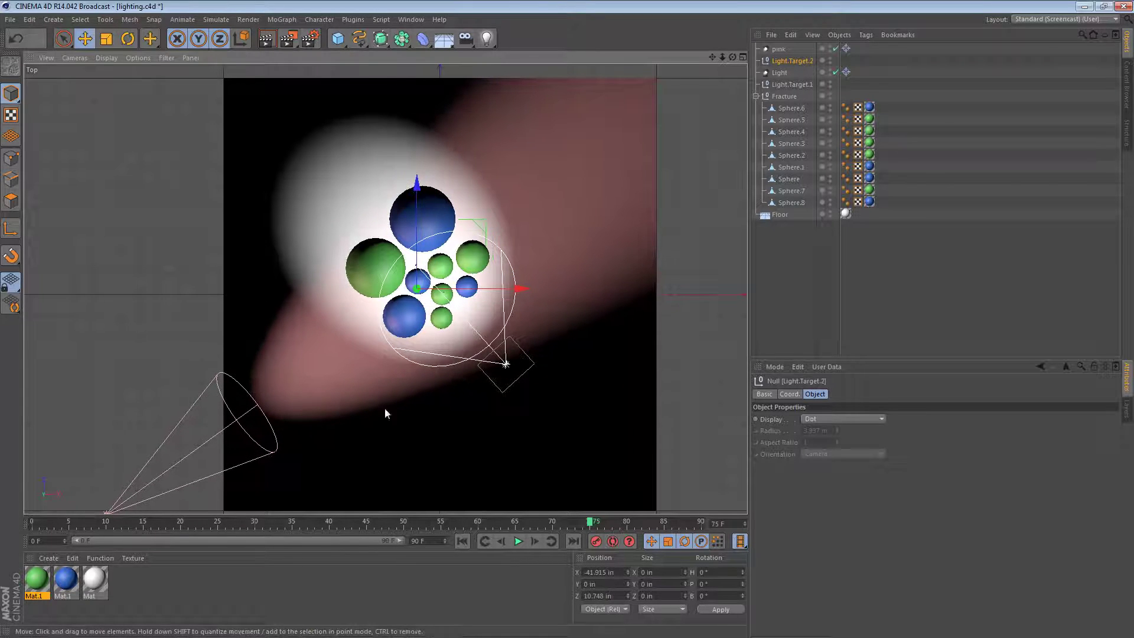
pyautogui.click(775, 47)
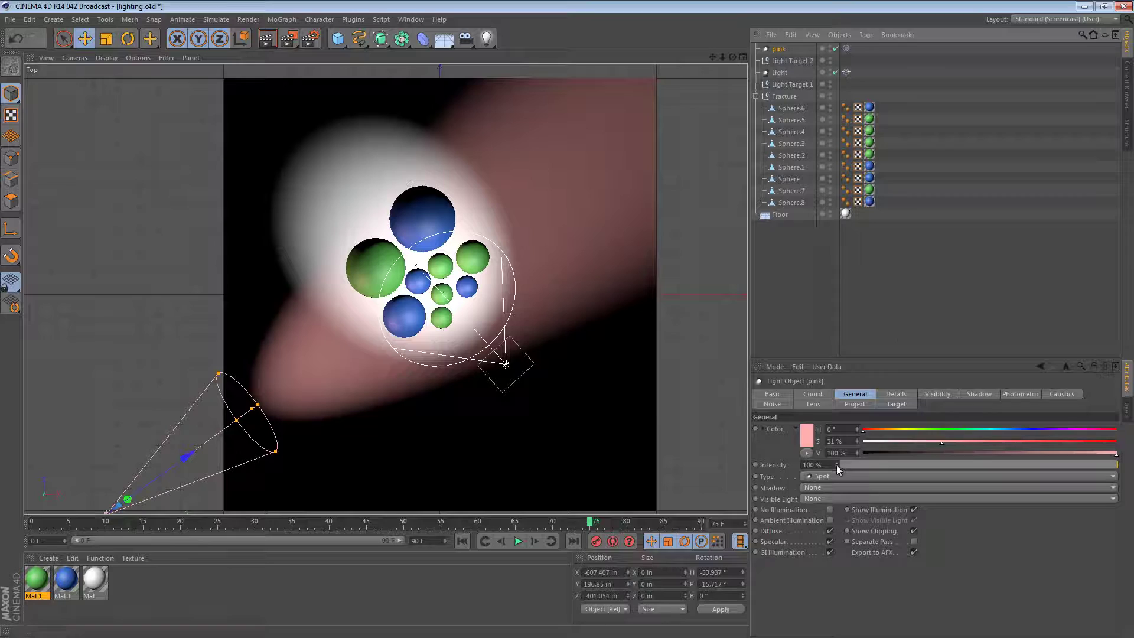
pyautogui.moveTo(836, 465); pyautogui.dragTo(836, 466)
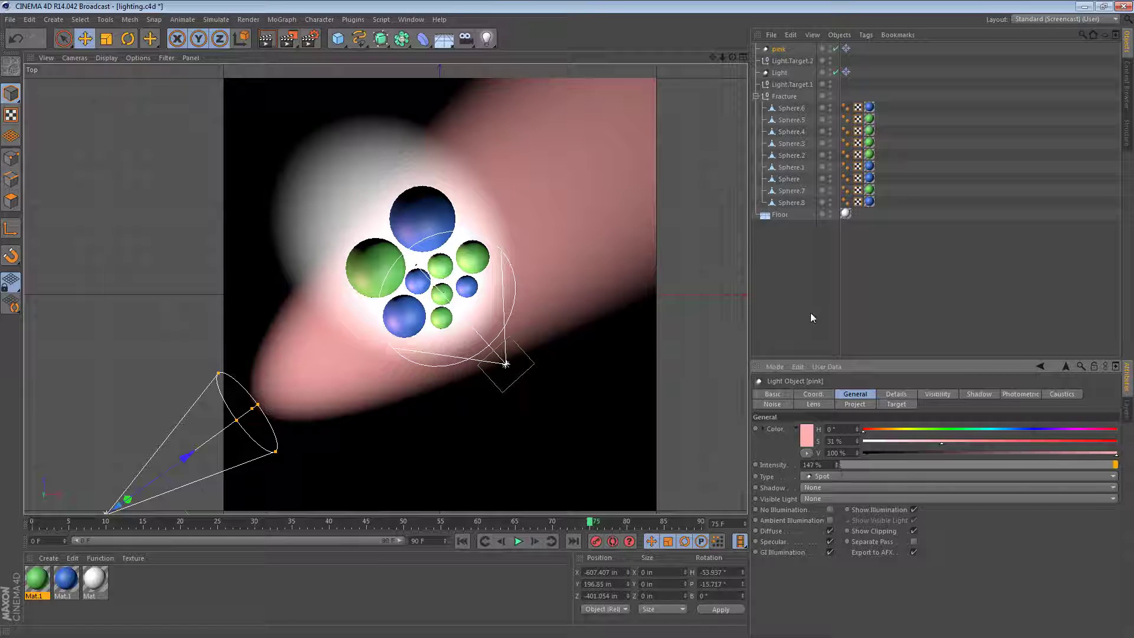
# Duplicate the pink spotlight and move the copy to the right side of the scene.
pyautogui.click(775, 48)
pyautogui.hotkey('ctrl', 'c')
pyautogui.hotkey('ctrl', 'v')
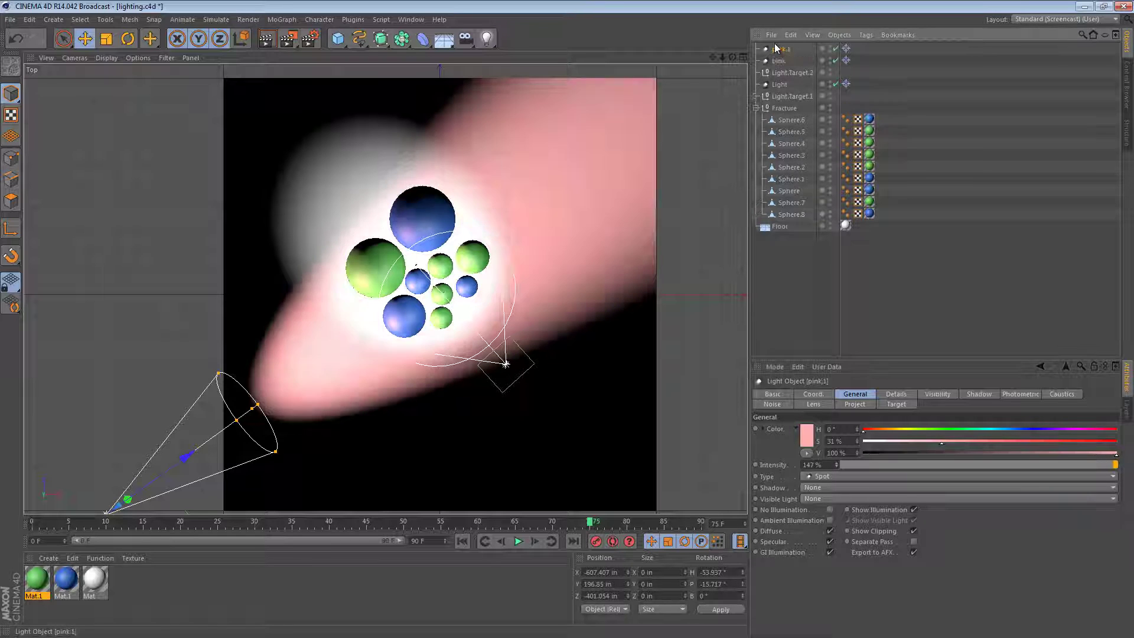
pyautogui.moveTo(406, 375); pyautogui.dragTo(570, 342)
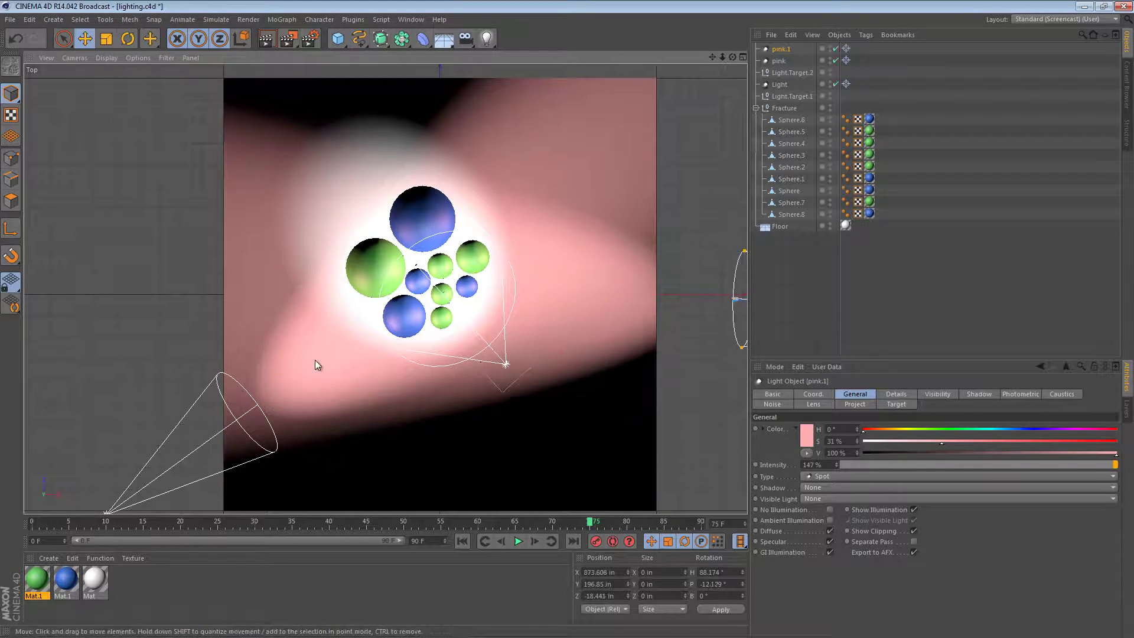
# Rename the copy 'blue' and set its colour to hue 208°, saturation 49%.
pyautogui.doubleClick(781, 49)
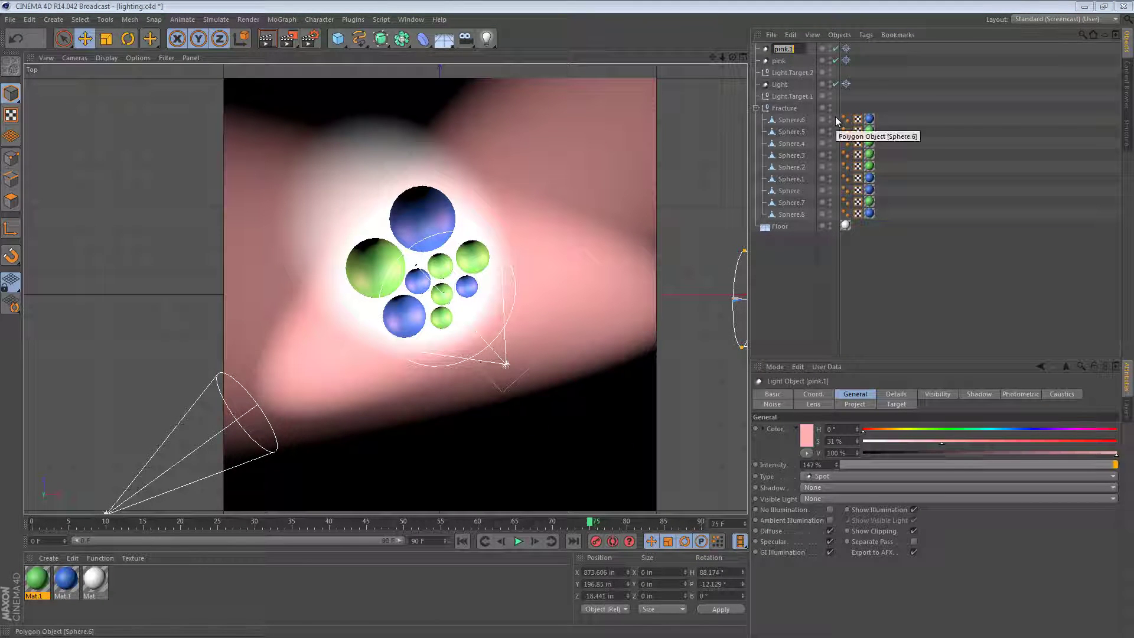
pyautogui.write('blue')
pyautogui.press('Return')
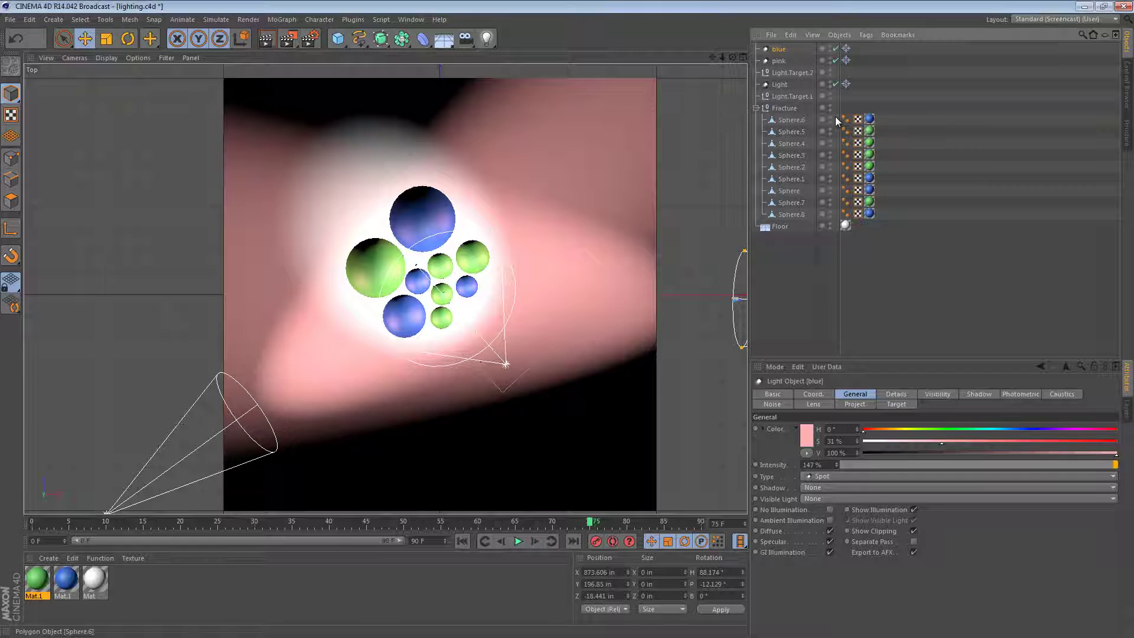
pyautogui.click(1011, 429)
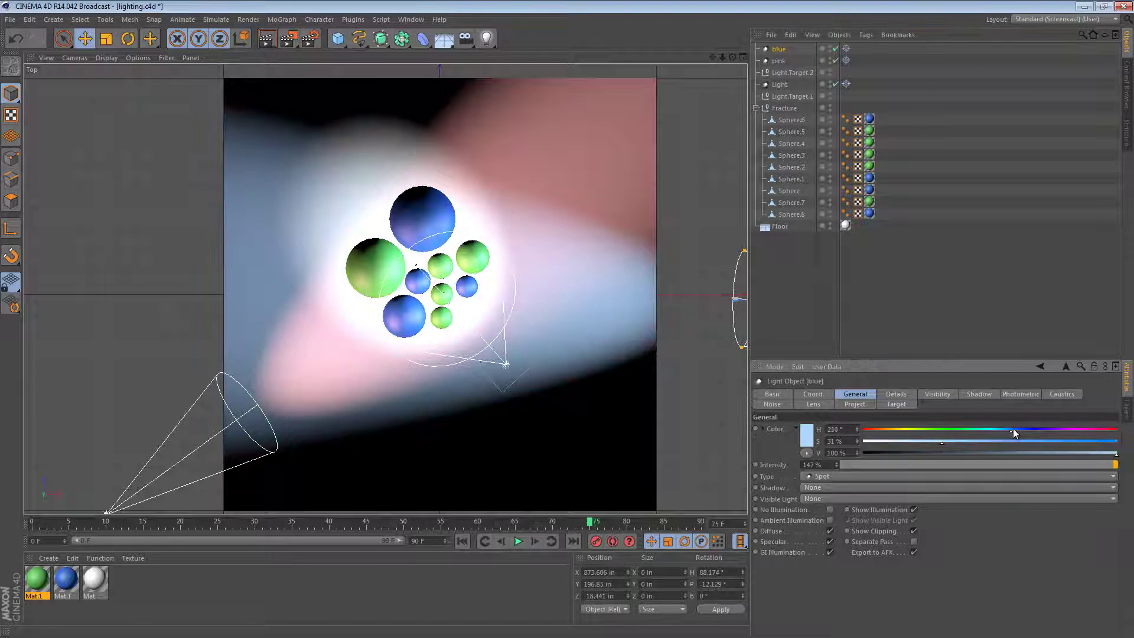
pyautogui.click(1009, 429)
pyautogui.moveTo(955, 441); pyautogui.dragTo(994, 441)
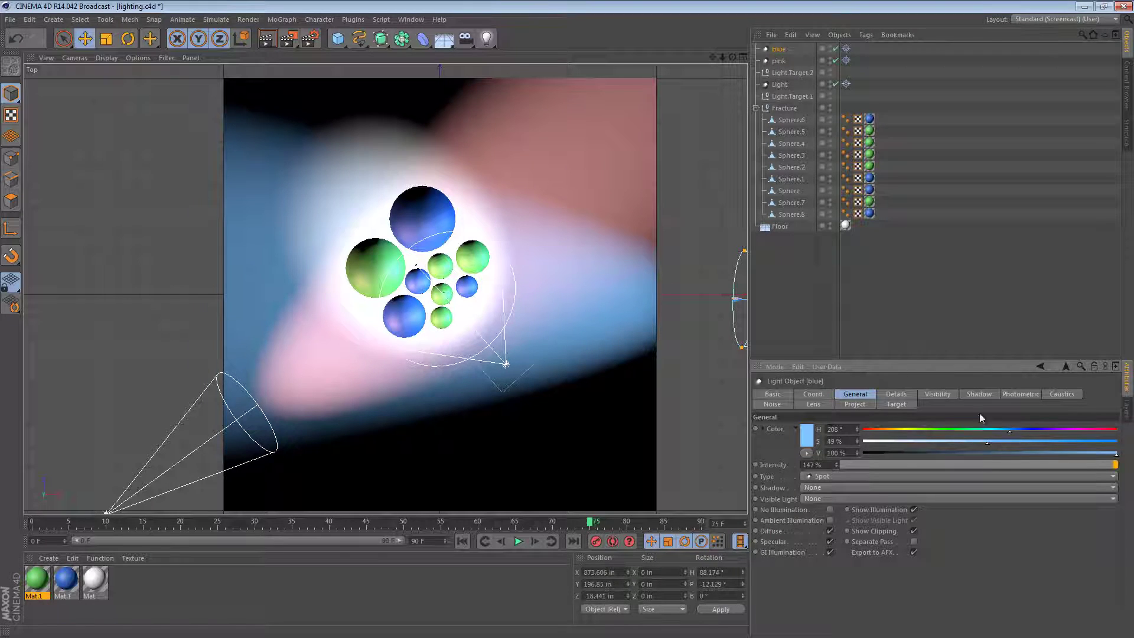
# Deselect the blue light, return to Perspective view, and render the coloured lighting preview.
pyautogui.click(907, 314)
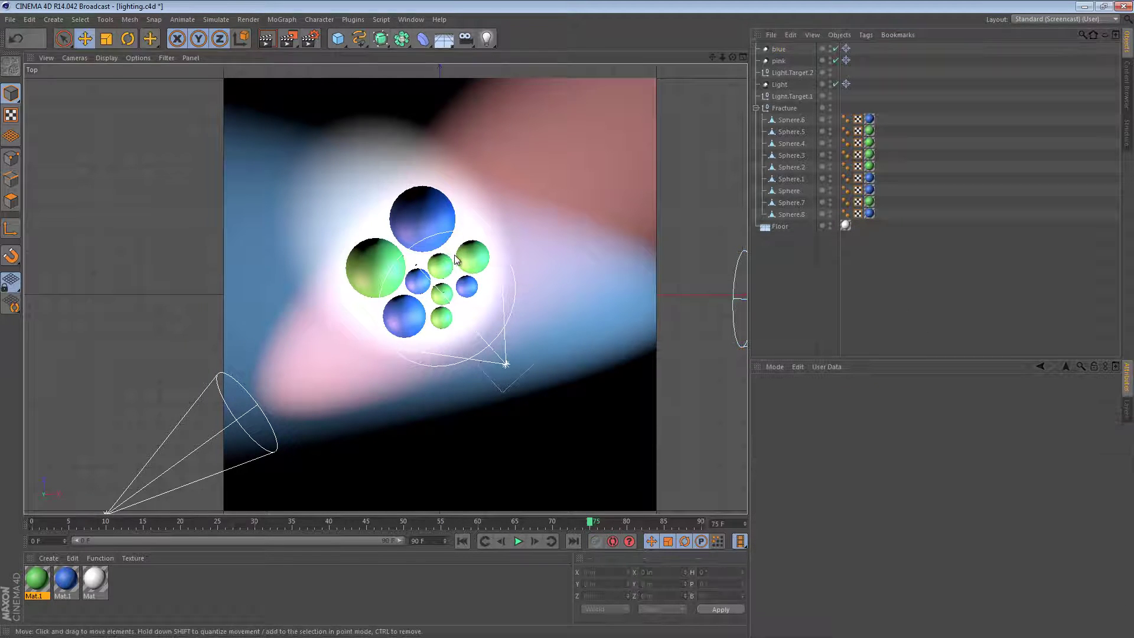
pyautogui.press('F1')
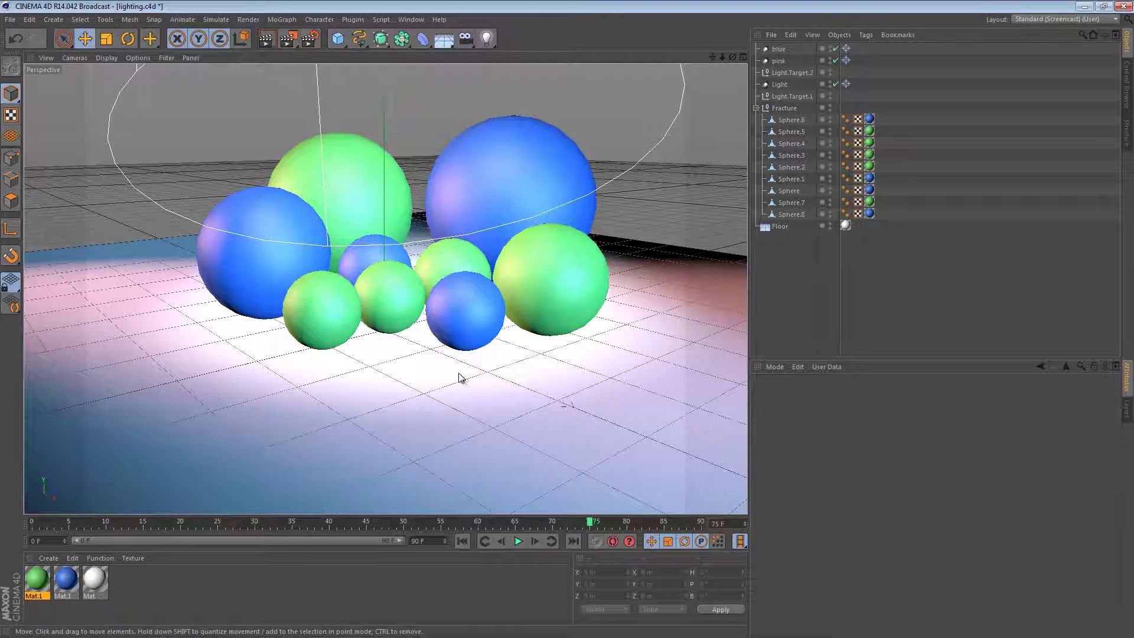
pyautogui.hotkey('ctrl', 'r')
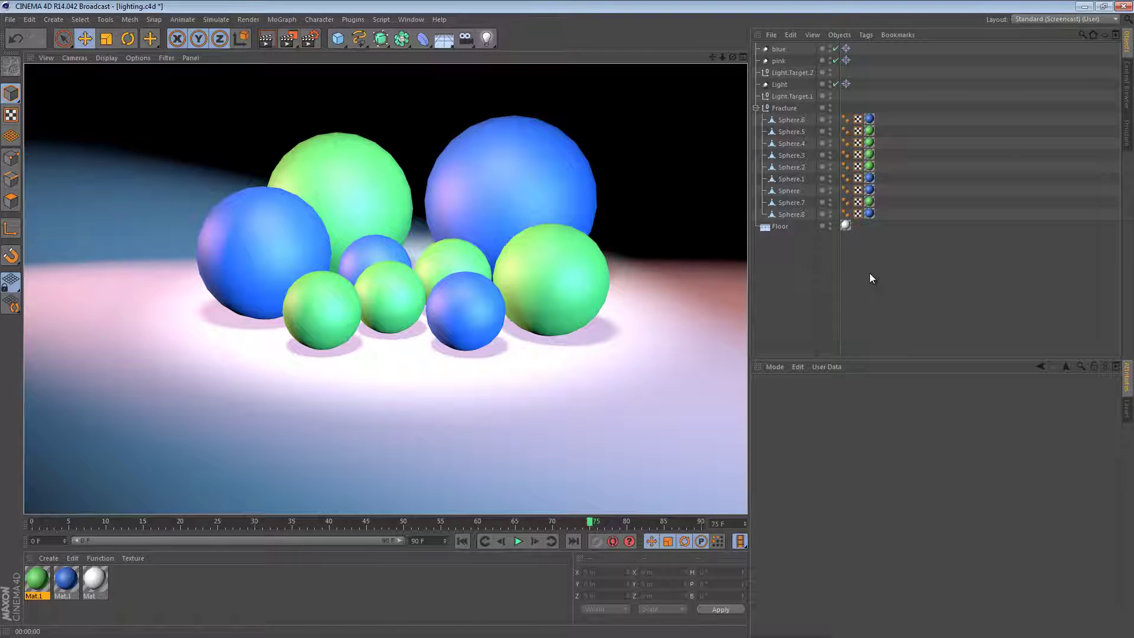
pyautogui.hotkey('ctrl', 'r')
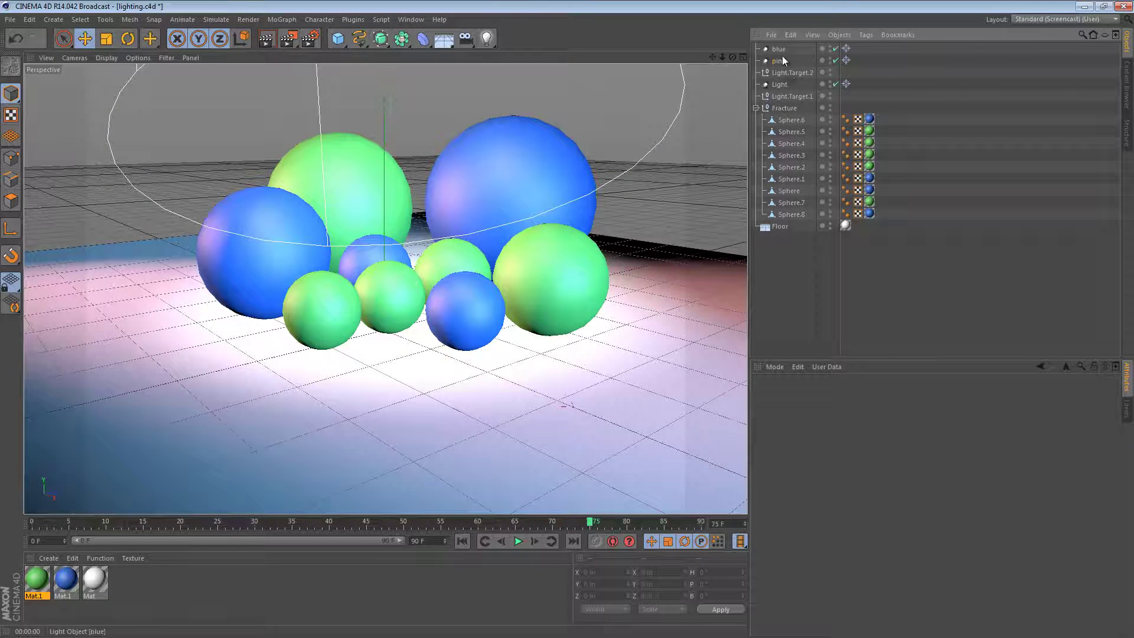
# Open the pink spotlight's Project settings and trial-add, then remove, the Fracture group.
pyautogui.click(782, 57)
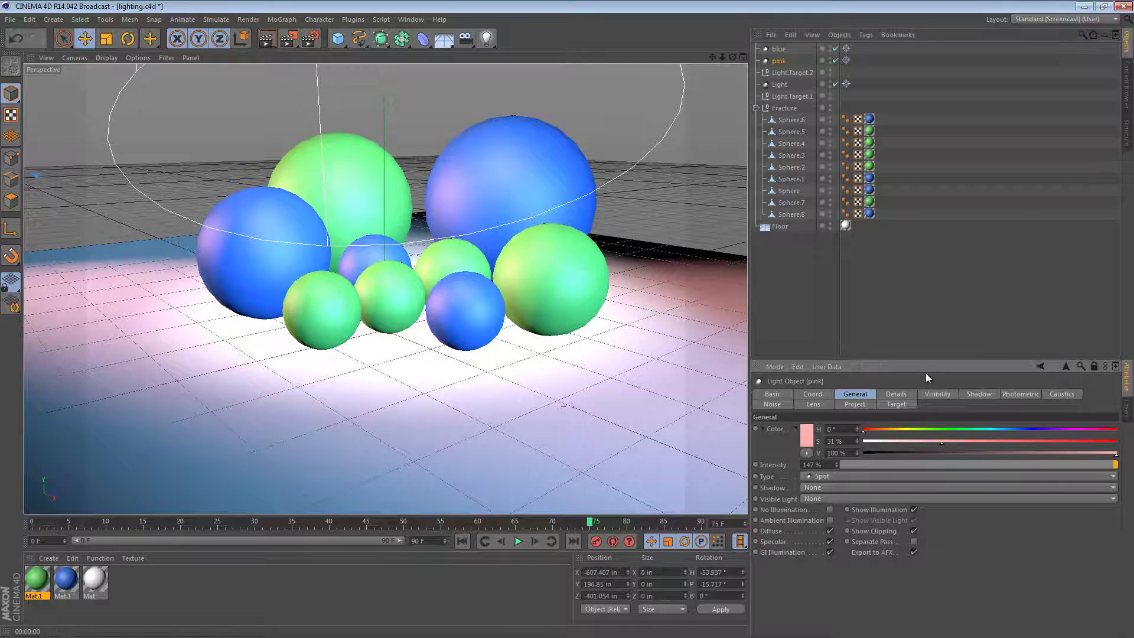
pyautogui.click(856, 404)
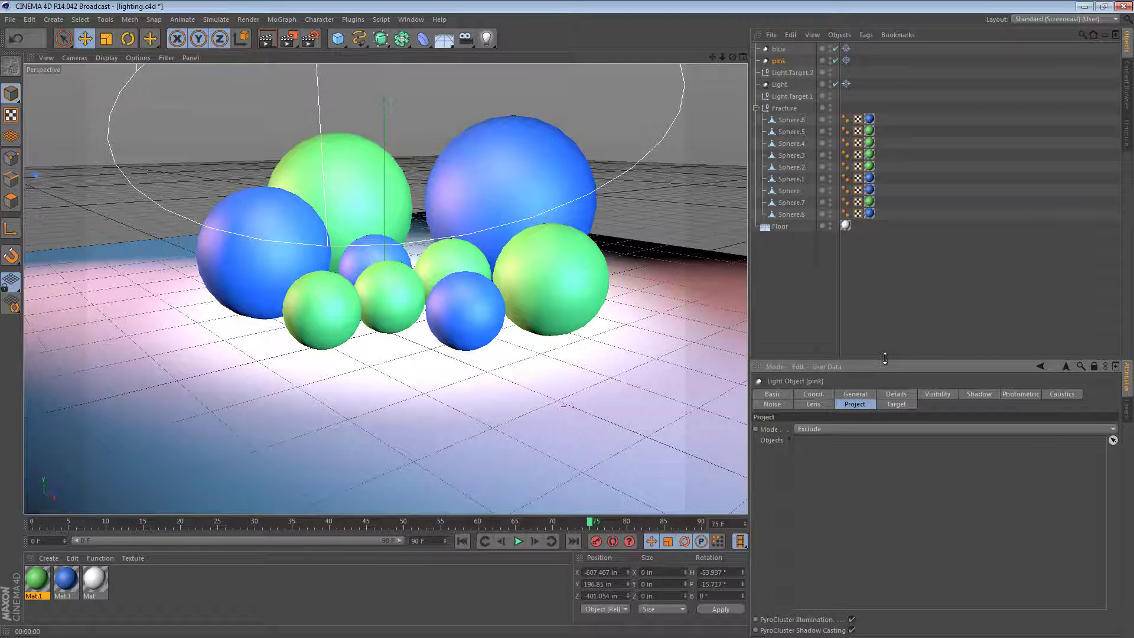
pyautogui.moveTo(885, 359); pyautogui.dragTo(884, 313)
pyautogui.moveTo(784, 108); pyautogui.dragTo(855, 455)
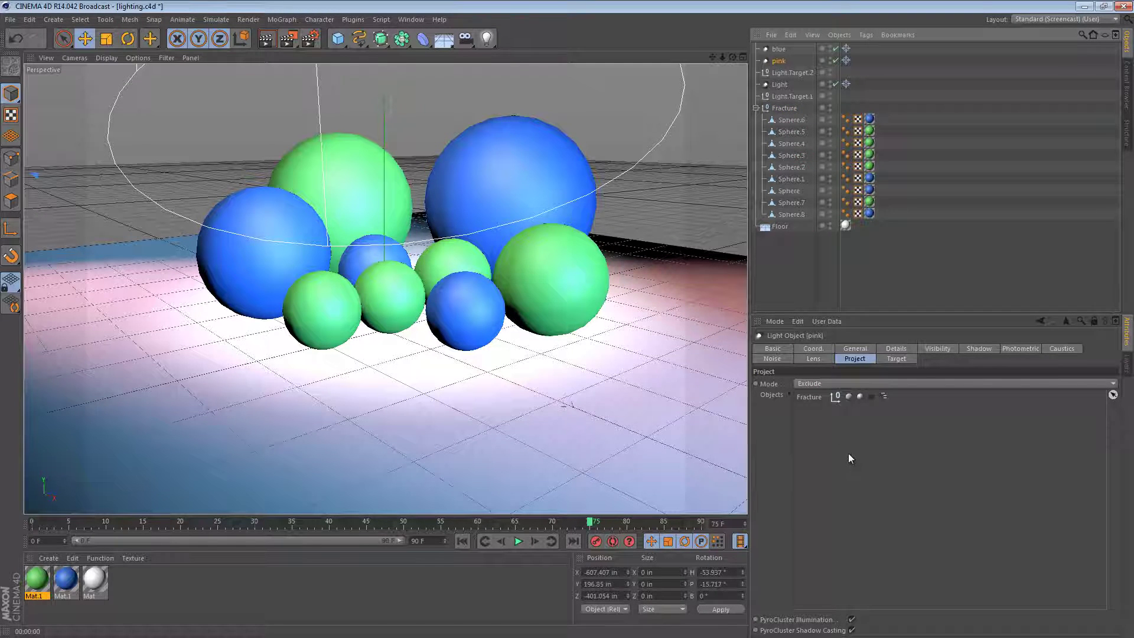
pyautogui.rightClick(810, 397)
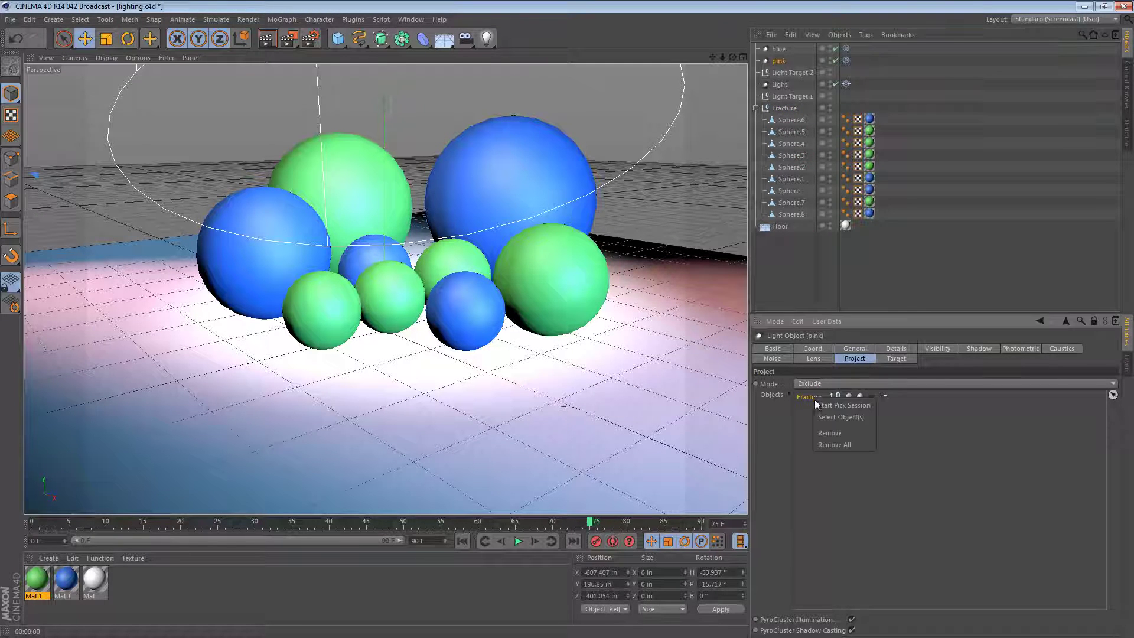
pyautogui.click(834, 430)
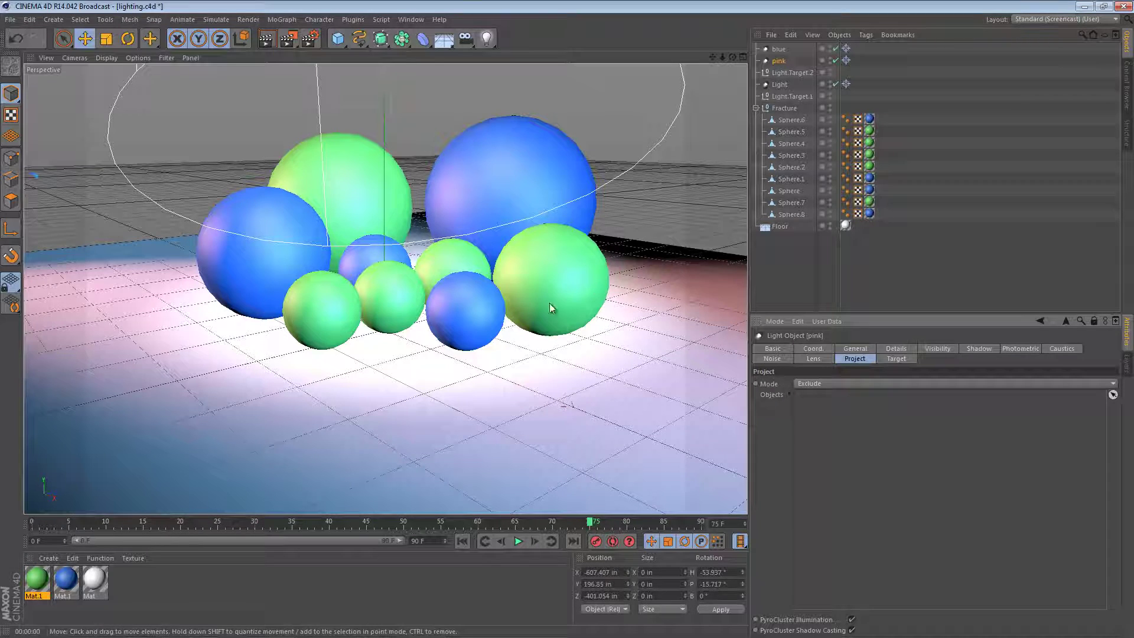
# Add Fracture to the pink spotlight's Exclude list and adjust its exclusion toggles.
pyautogui.click(784, 108)
pyautogui.moveTo(805, 320); pyautogui.dragTo(840, 471)
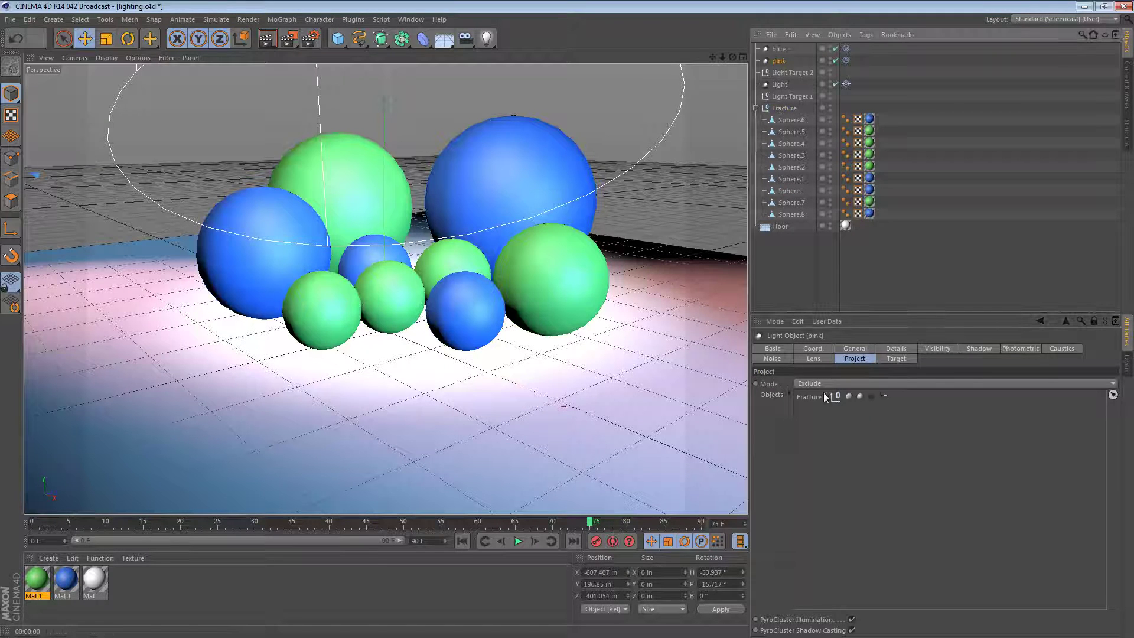
pyautogui.click(848, 396)
pyautogui.click(849, 396)
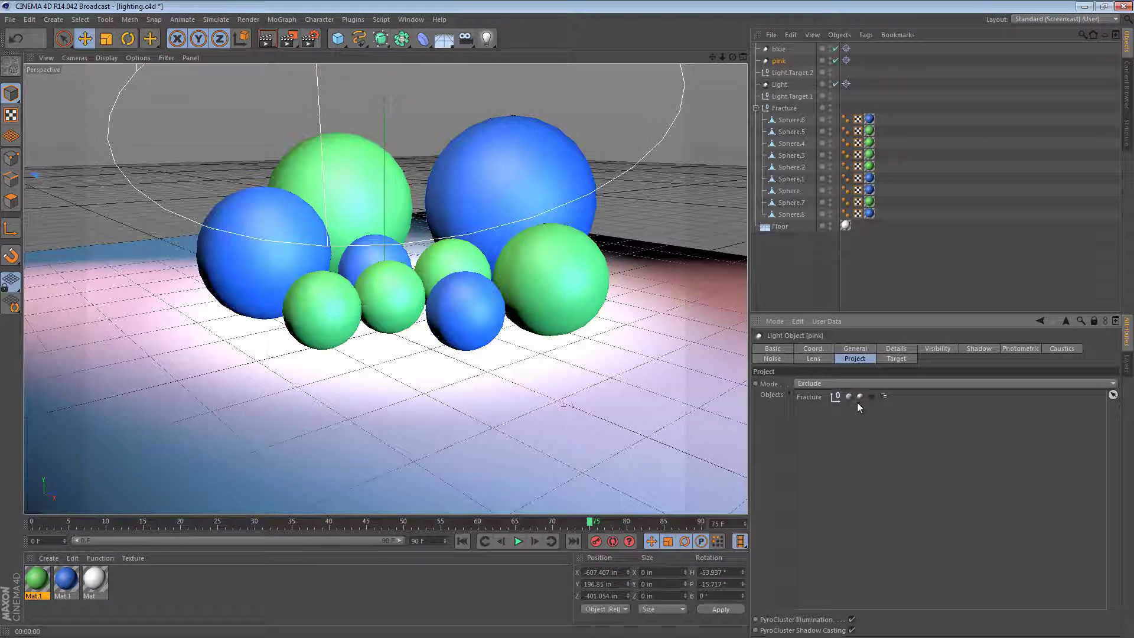
pyautogui.click(859, 396)
pyautogui.click(859, 396)
pyautogui.click(858, 398)
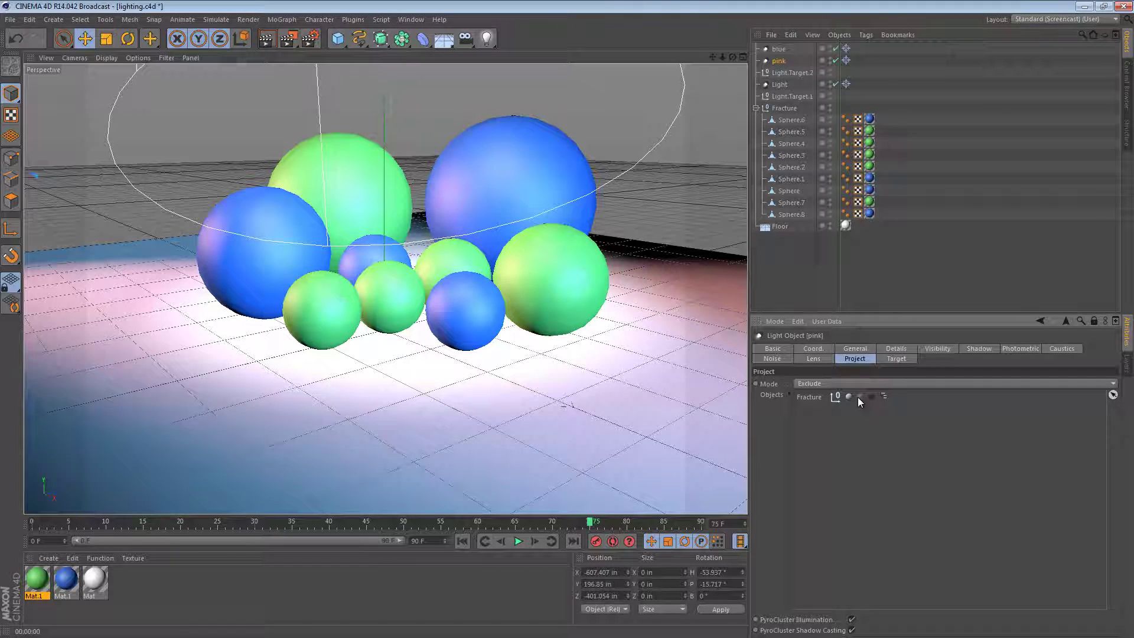
pyautogui.click(858, 397)
pyautogui.click(846, 396)
pyautogui.click(847, 397)
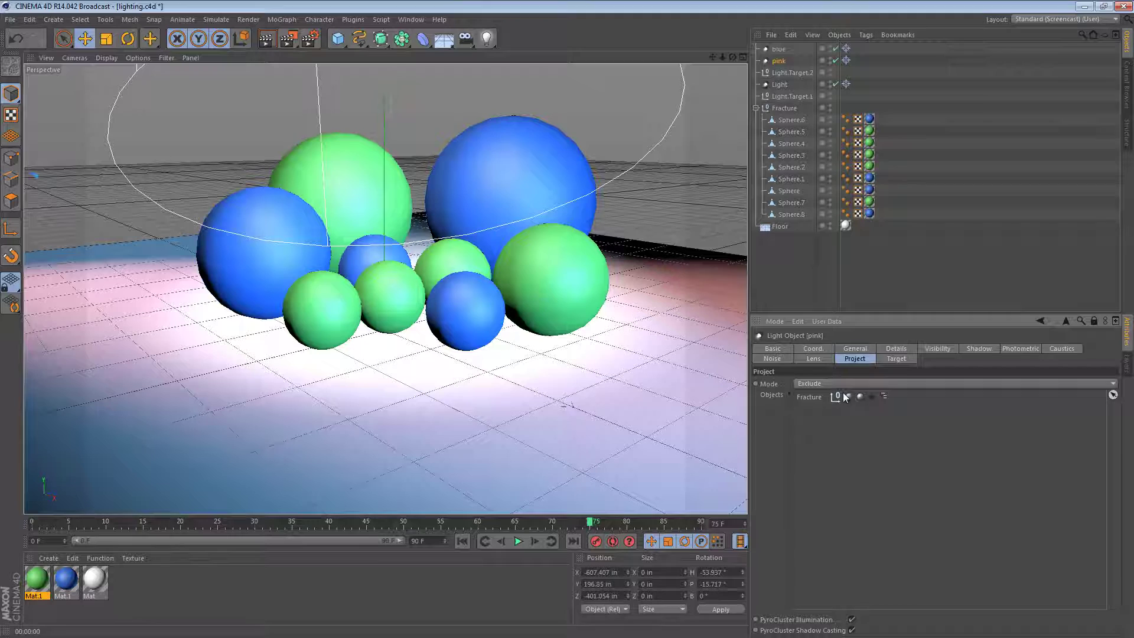
pyautogui.click(850, 398)
# Add the Fracture group to the blue spotlight's Exclude list, then deselect the light.
pyautogui.click(780, 49)
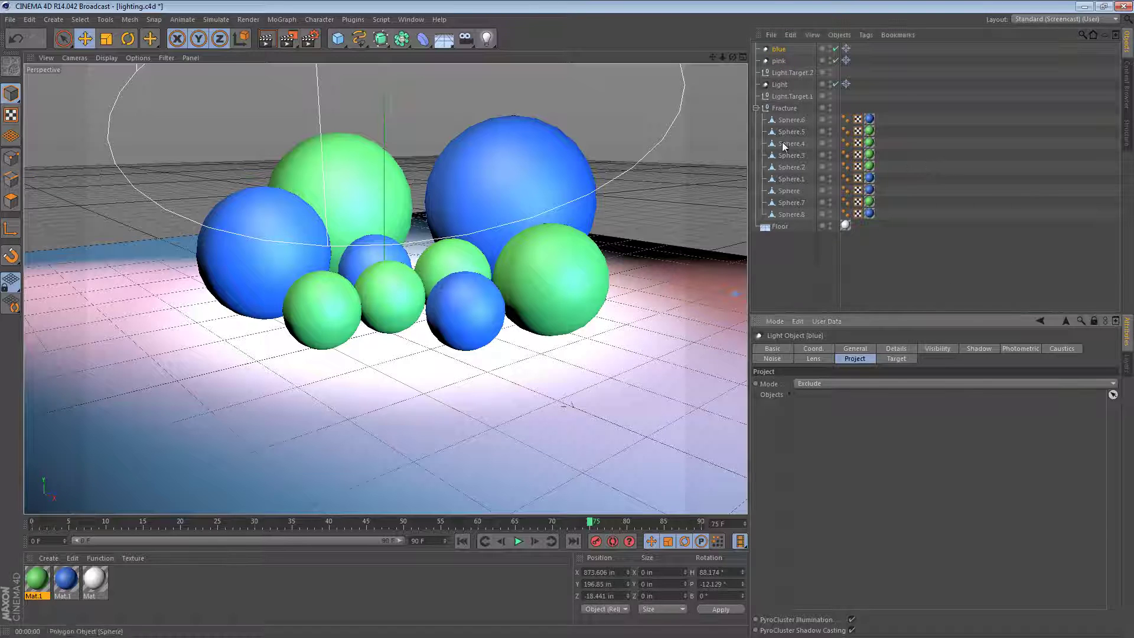
pyautogui.moveTo(783, 109)
pyautogui.mouseDown()
pyautogui.moveTo(875, 253)
pyautogui.moveTo(809, 425)
pyautogui.moveTo(827, 437)
pyautogui.mouseUp()
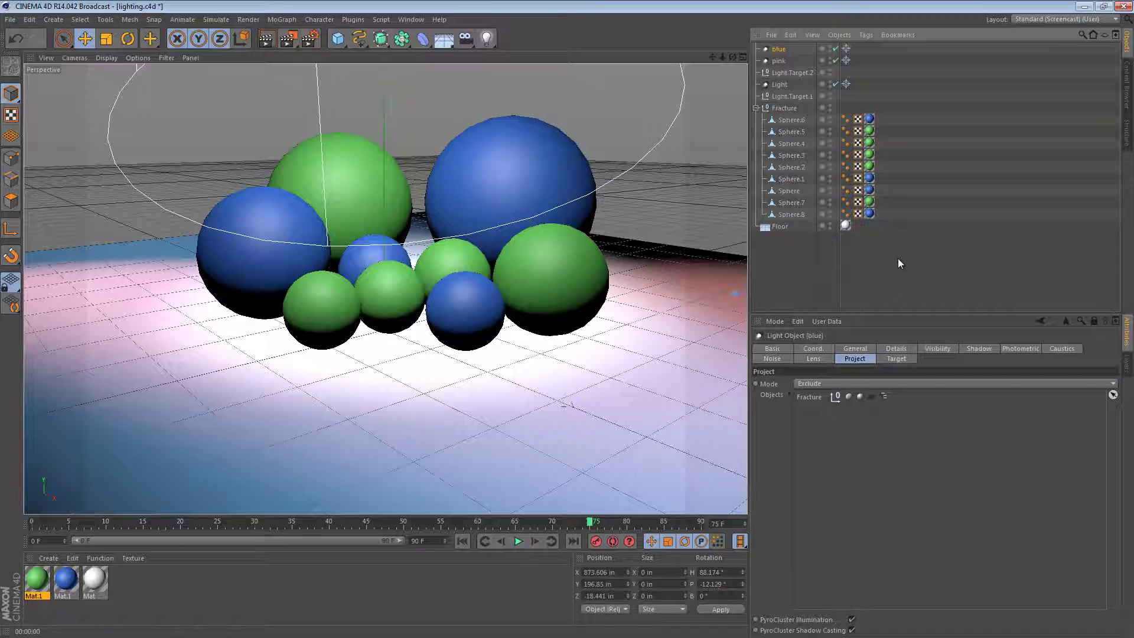
pyautogui.click(918, 269)
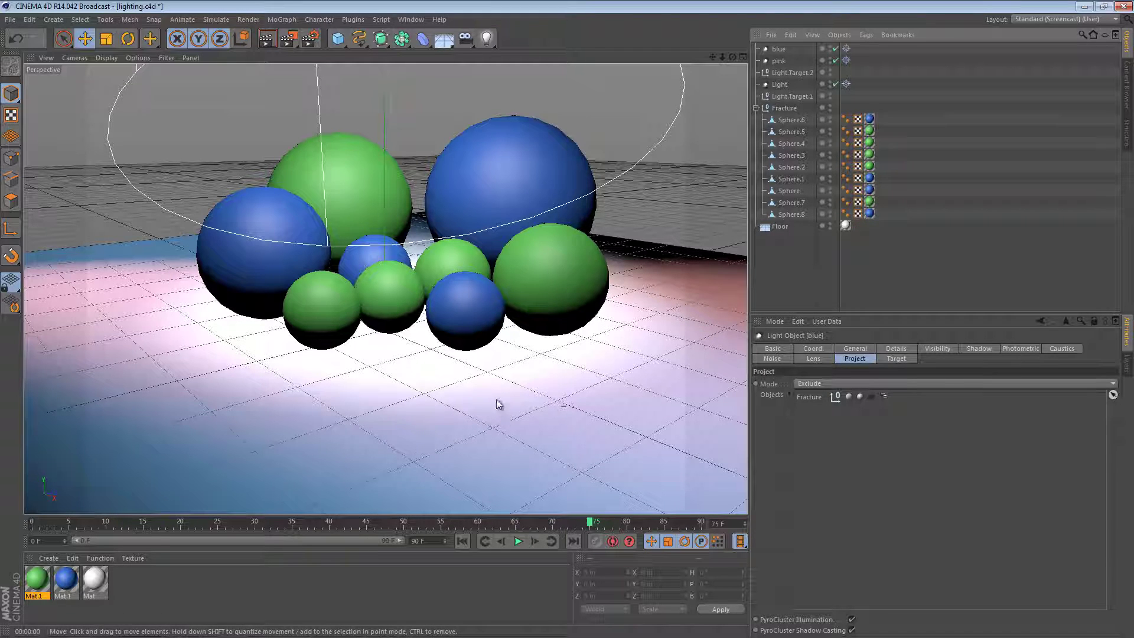
pyautogui.click(878, 382)
pyautogui.click(856, 396)
pyautogui.click(842, 380)
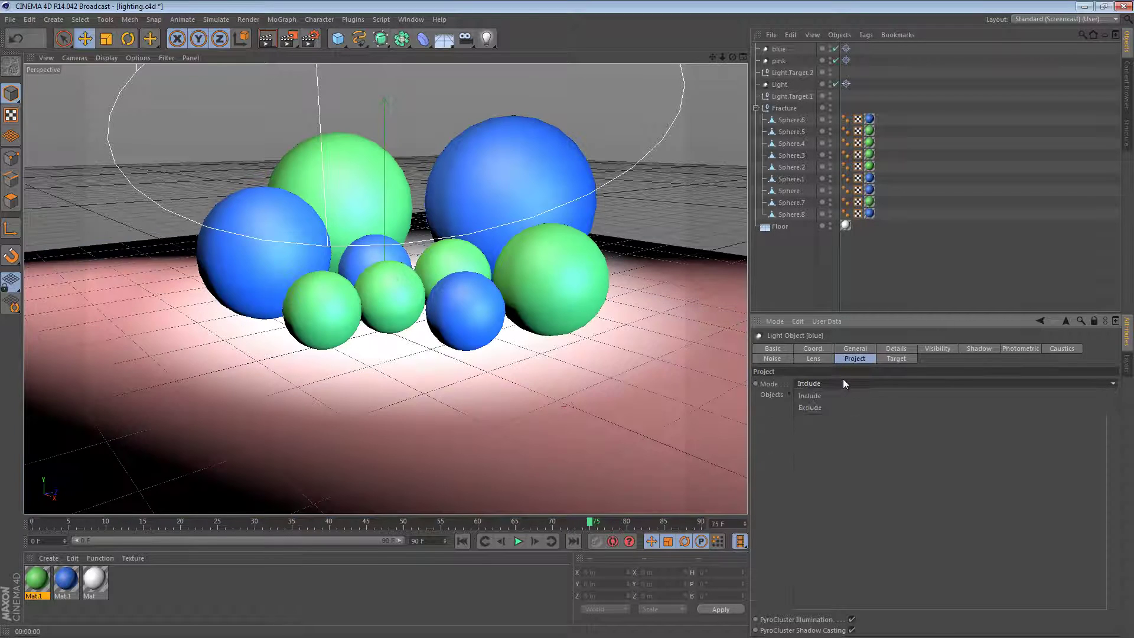
pyautogui.click(842, 403)
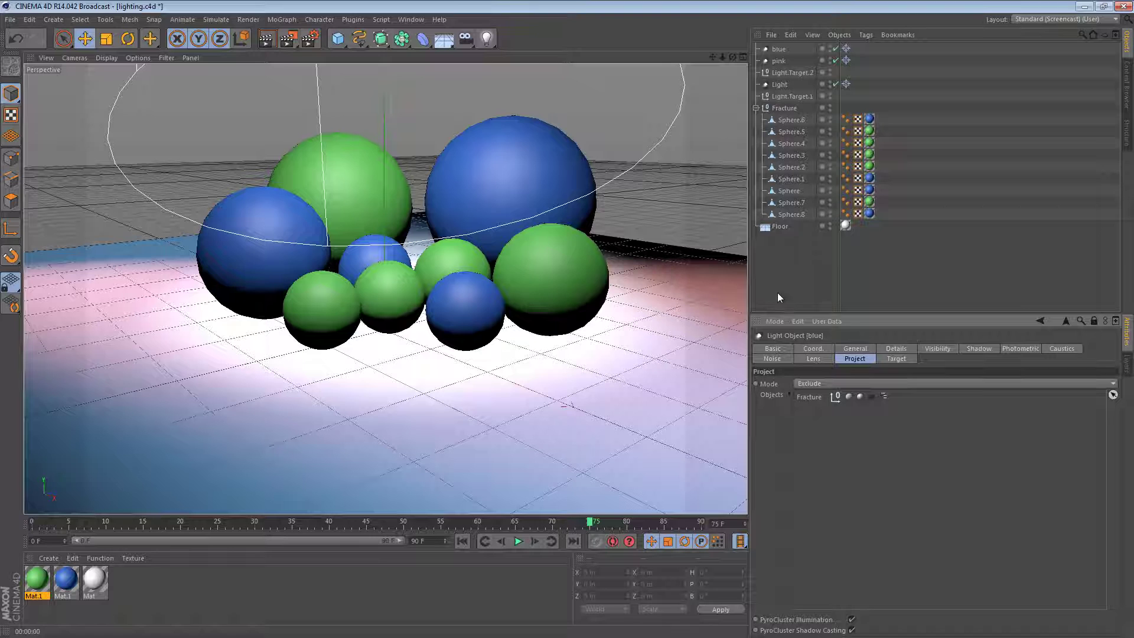
pyautogui.click(267, 40)
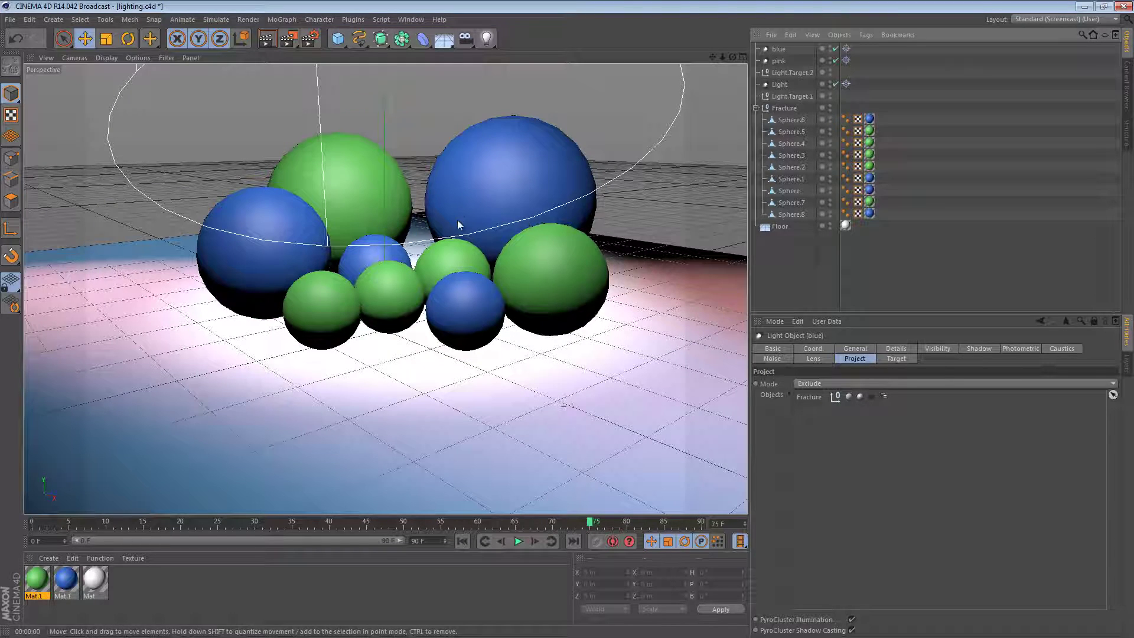
# Add an omni light, Light.1, and move it beneath the floor under the spheres.
pyautogui.click(487, 38)
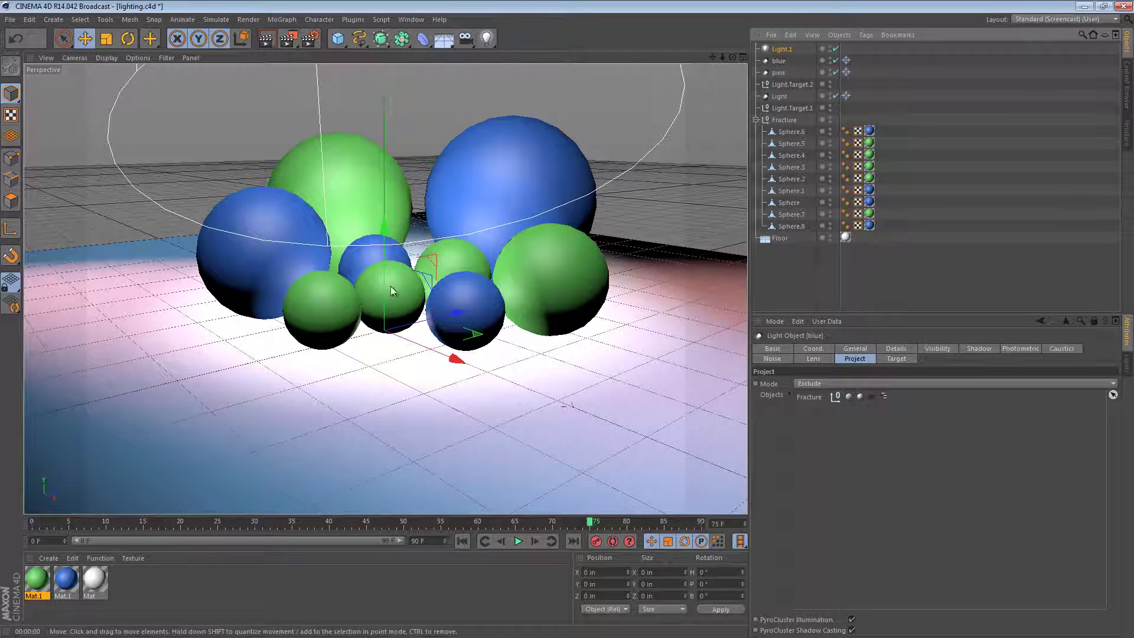
pyautogui.moveTo(474, 335); pyautogui.dragTo(448, 407)
pyautogui.moveTo(373, 295); pyautogui.dragTo(568, 350)
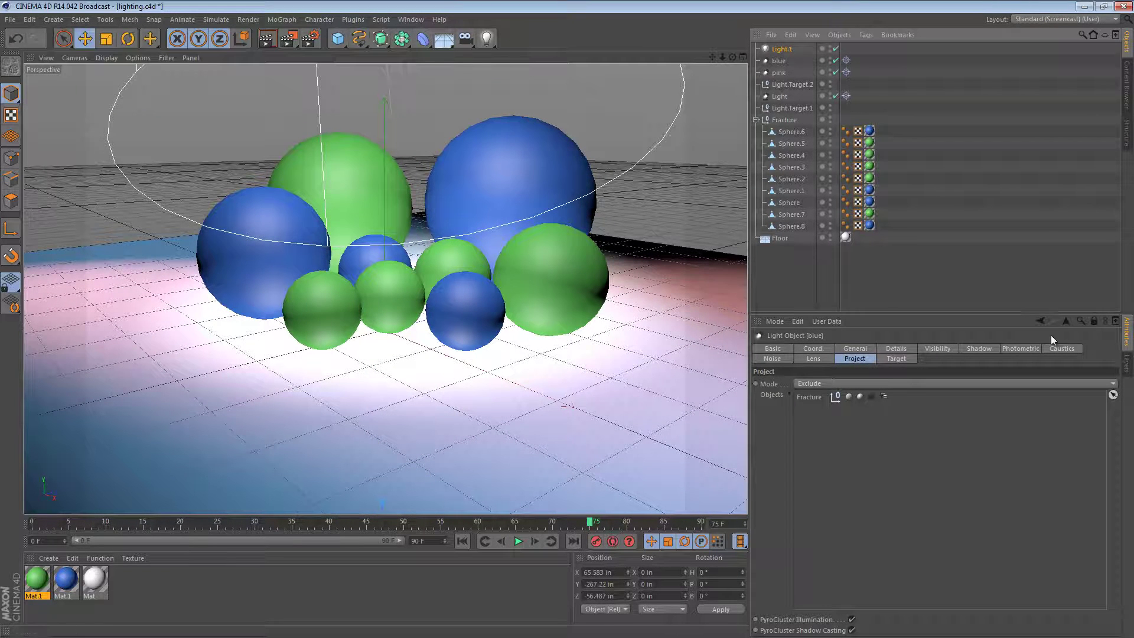
# Give Light.1 a pale yellow colour (hue 61°, saturation 19%) at 55% intensity.
pyautogui.click(1040, 321)
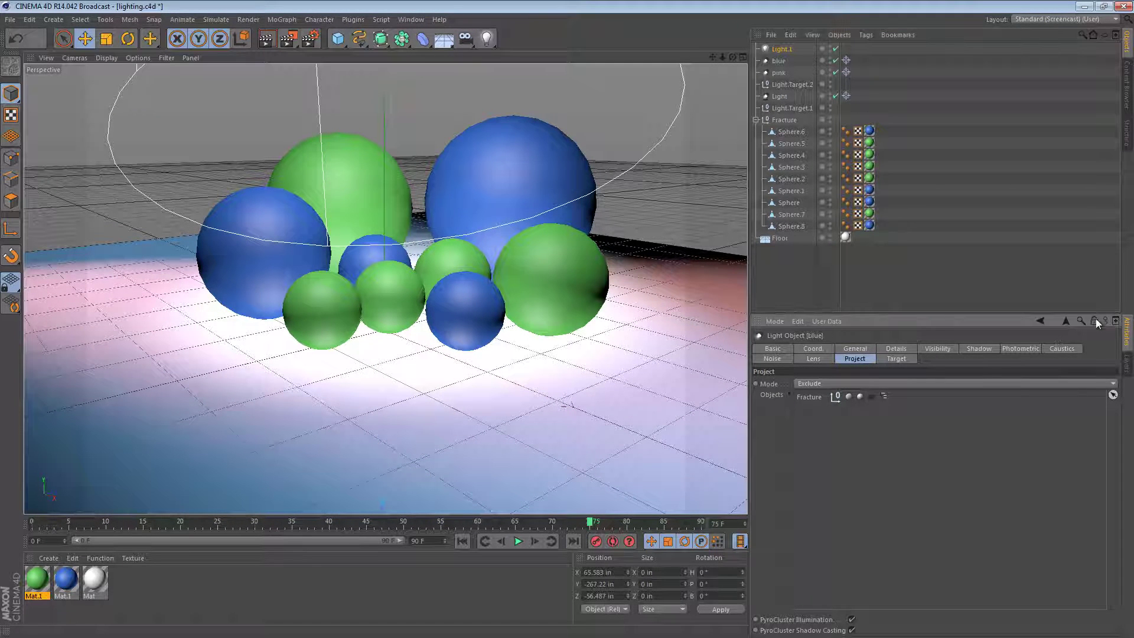
pyautogui.click(854, 349)
pyautogui.moveTo(896, 385)
pyautogui.mouseDown()
pyautogui.moveTo(986, 394)
pyautogui.moveTo(865, 396)
pyautogui.moveTo(1075, 384)
pyautogui.moveTo(902, 391)
pyautogui.mouseUp()
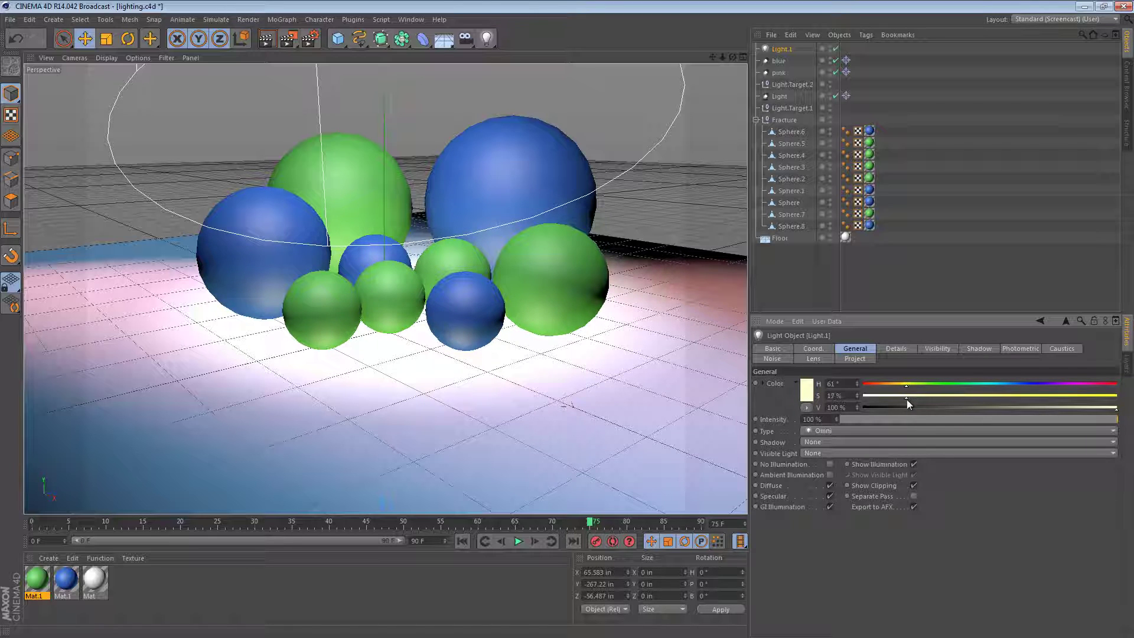
pyautogui.moveTo(966, 420); pyautogui.dragTo(991, 419)
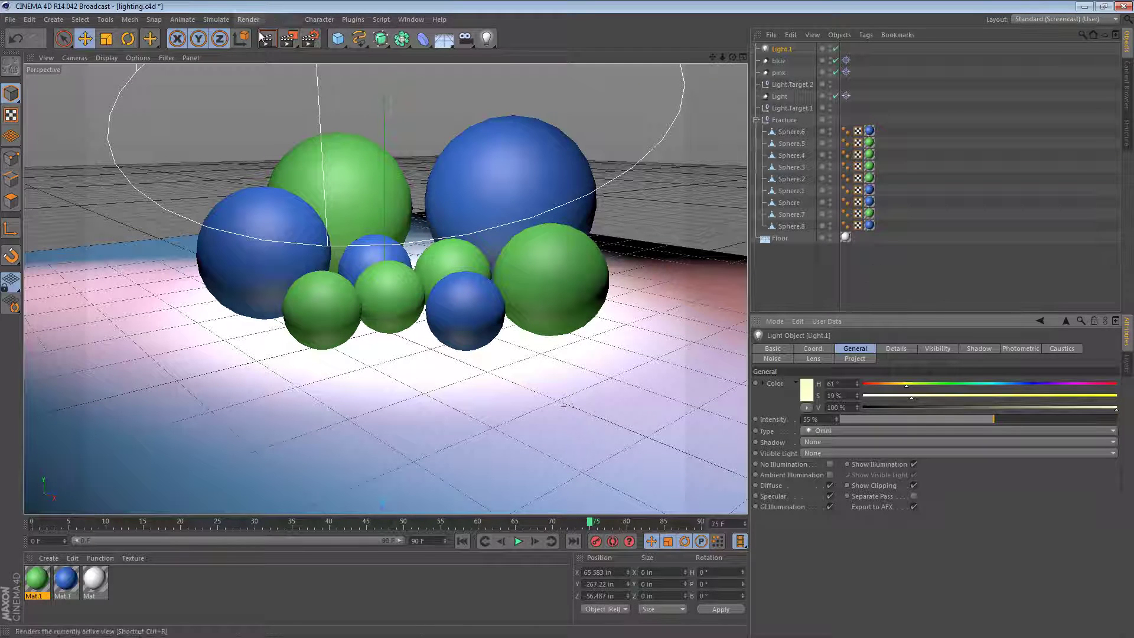
# Preview the render, disable Light.1's Specular, and show its Project settings.
pyautogui.hotkey('ctrl', 'r')
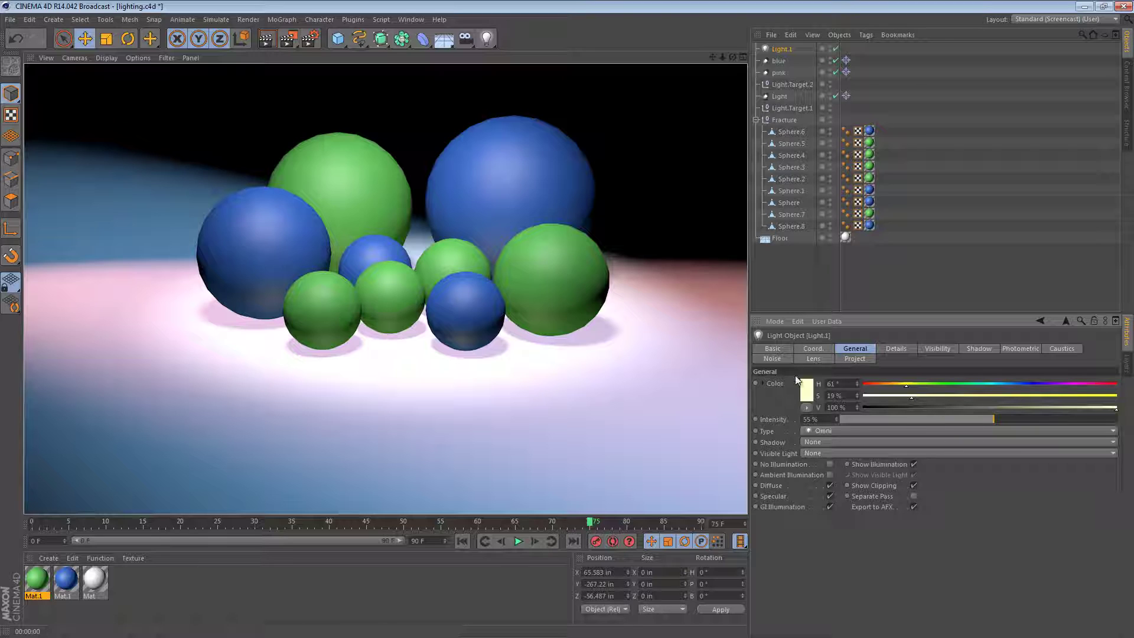
pyautogui.click(829, 495)
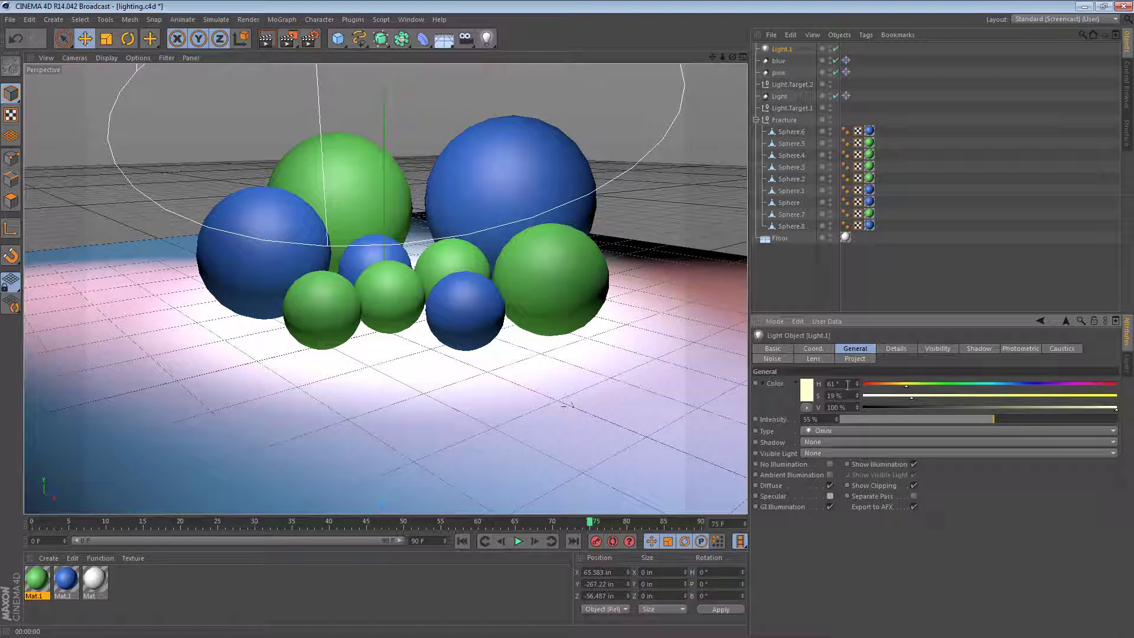
pyautogui.click(852, 360)
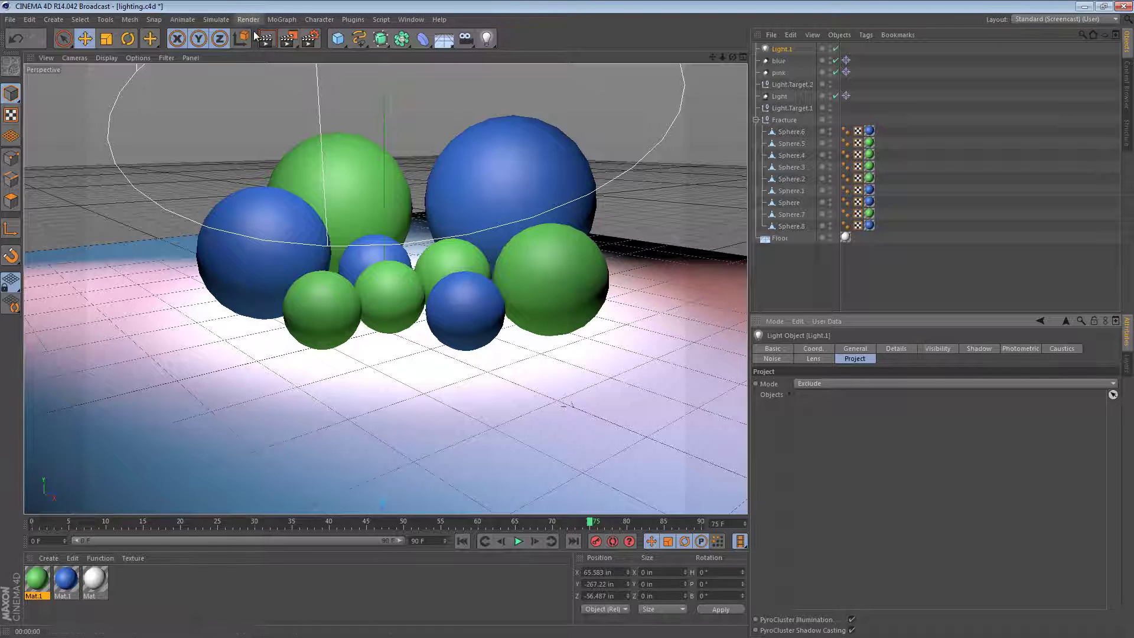
# Preview the render, then list the Fracture group in Light.1's Objects with Mode set to Include.
pyautogui.click(268, 41)
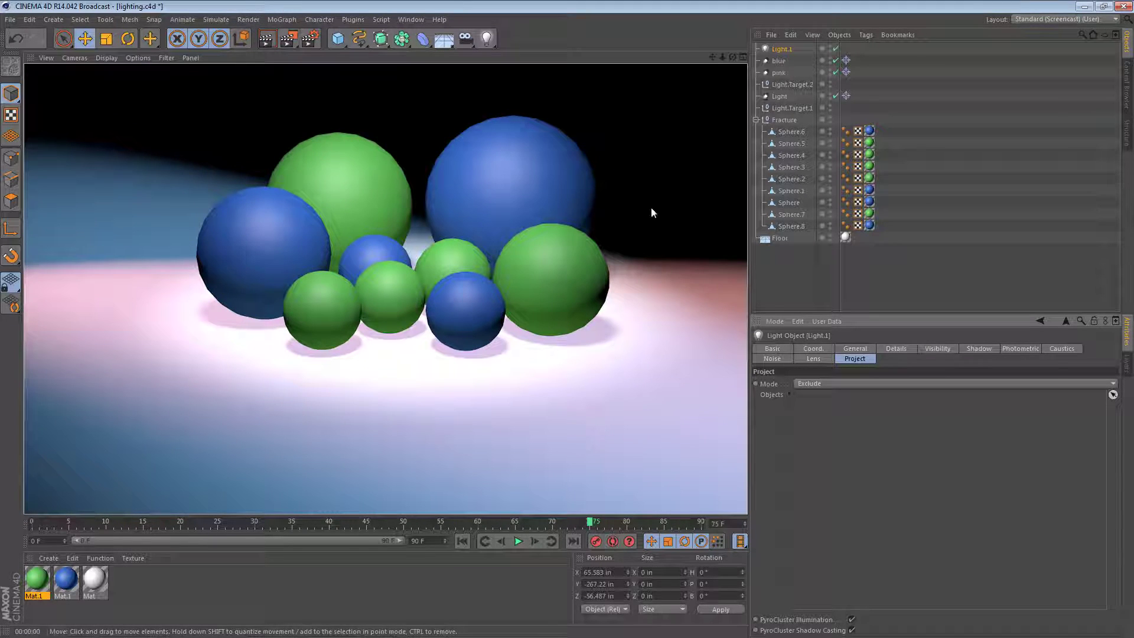
pyautogui.click(774, 51)
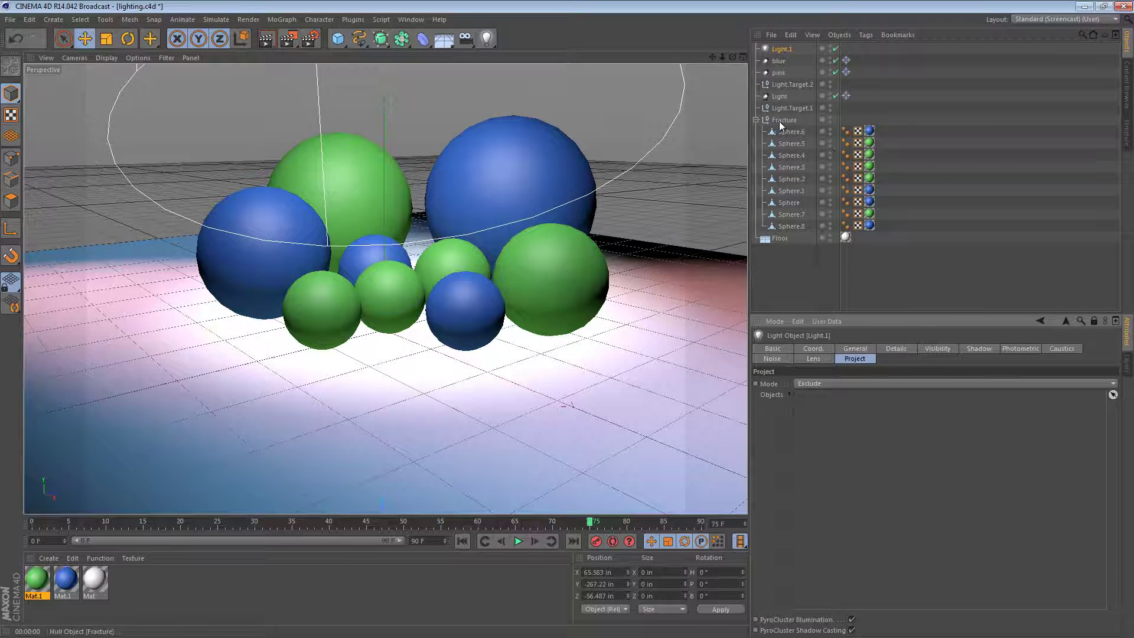
pyautogui.moveTo(779, 122); pyautogui.dragTo(886, 393)
pyautogui.click(834, 388)
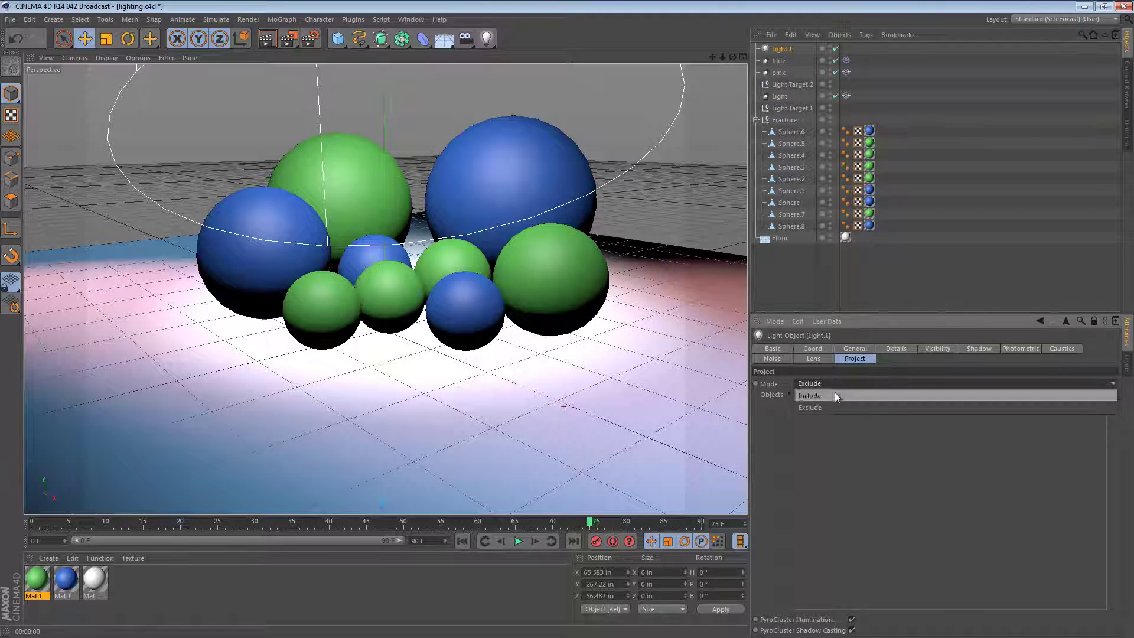
pyautogui.click(834, 394)
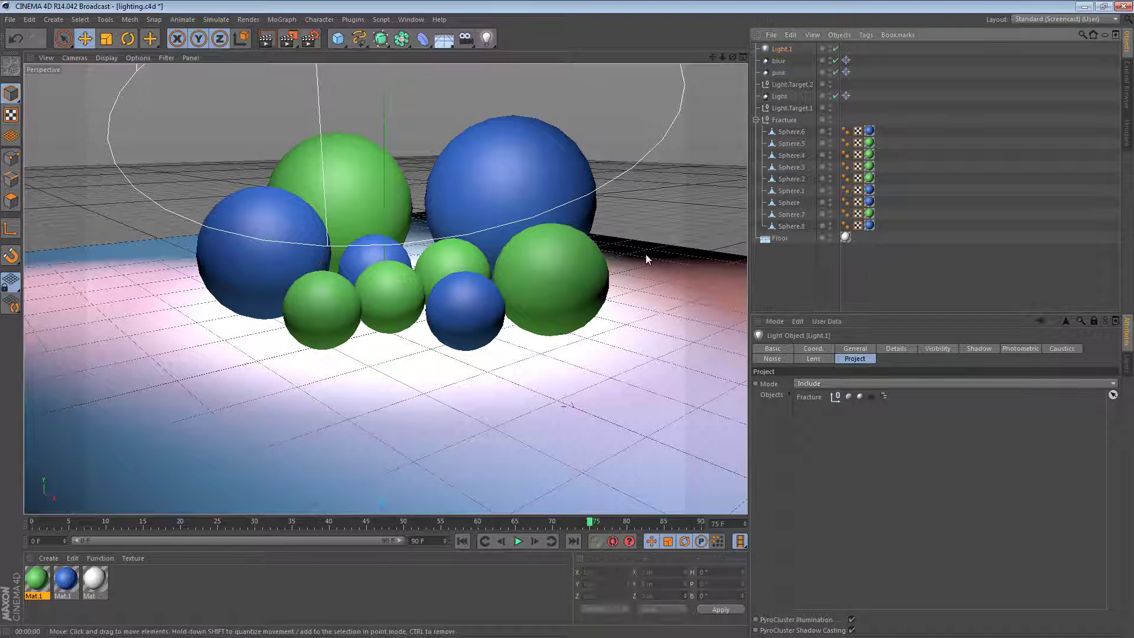
# Add a cube, raise it, tilt it (P −21.29°, B −30.804°) and place it front-left of the spheres.
pyautogui.click(338, 38)
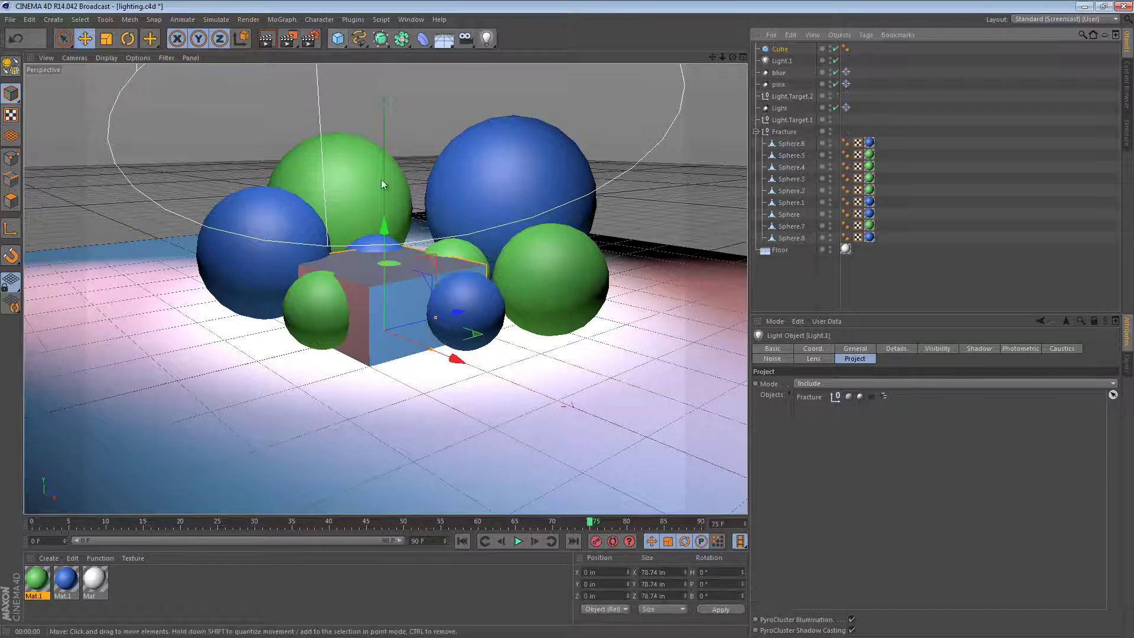
pyautogui.moveTo(433, 268); pyautogui.dragTo(310, 225)
pyautogui.press('r')
pyautogui.moveTo(315, 280); pyautogui.dragTo(341, 283)
pyautogui.press('e')
pyautogui.press('r')
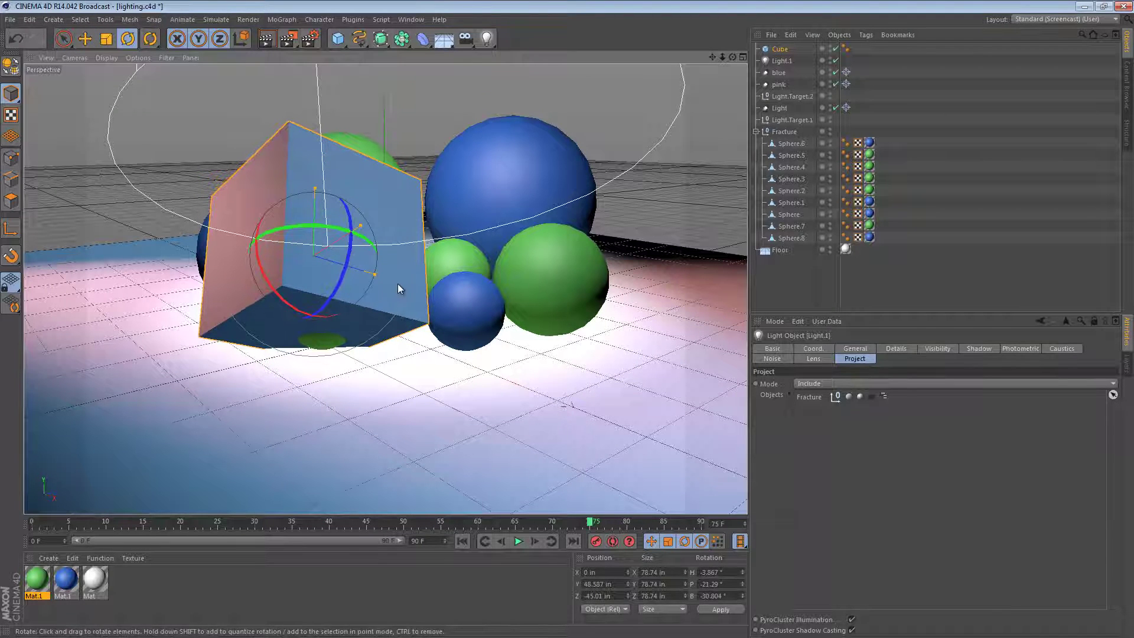
pyautogui.press('e')
pyautogui.moveTo(409, 264); pyautogui.dragTo(392, 285)
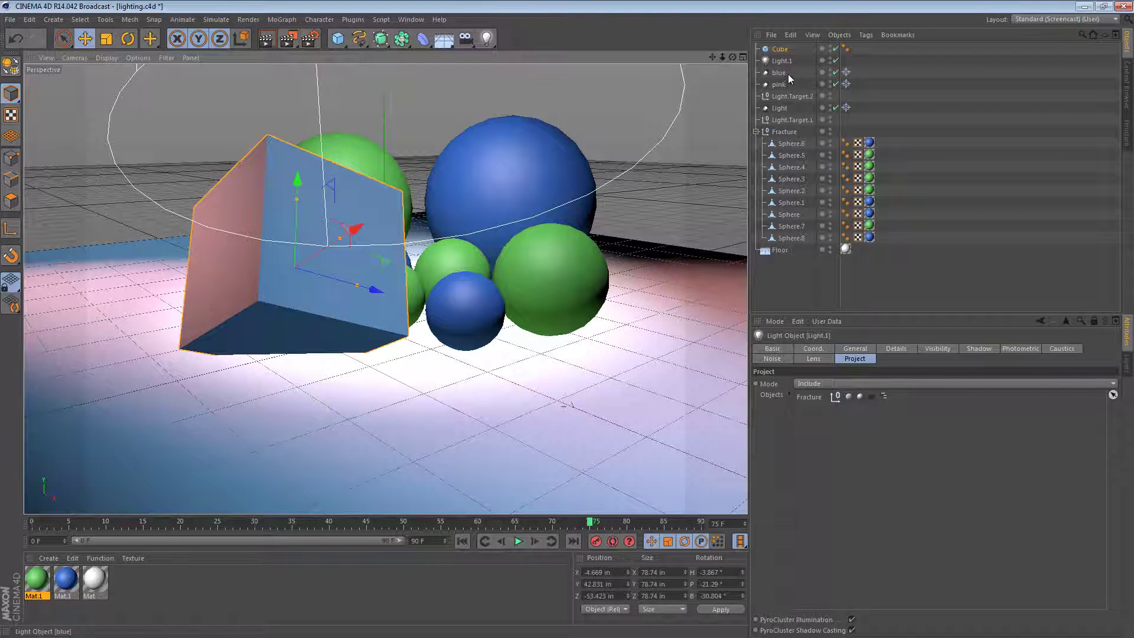
# Remove Fracture from Light.1's object list and set its mode back to Exclude.
pyautogui.click(808, 396)
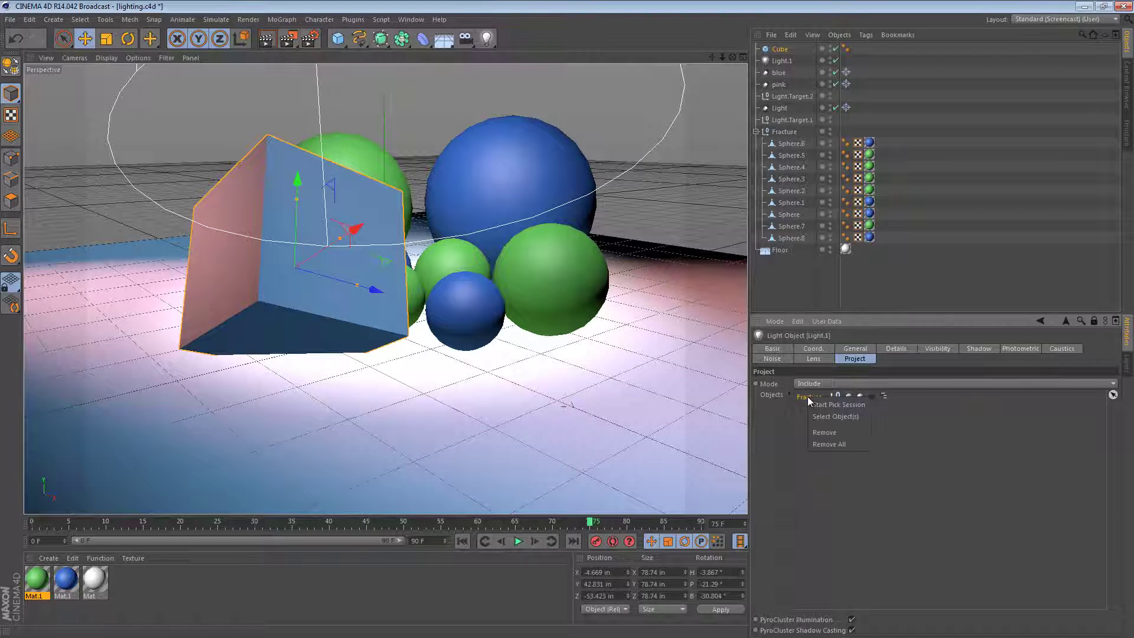
pyautogui.rightClick(809, 396)
pyautogui.click(833, 434)
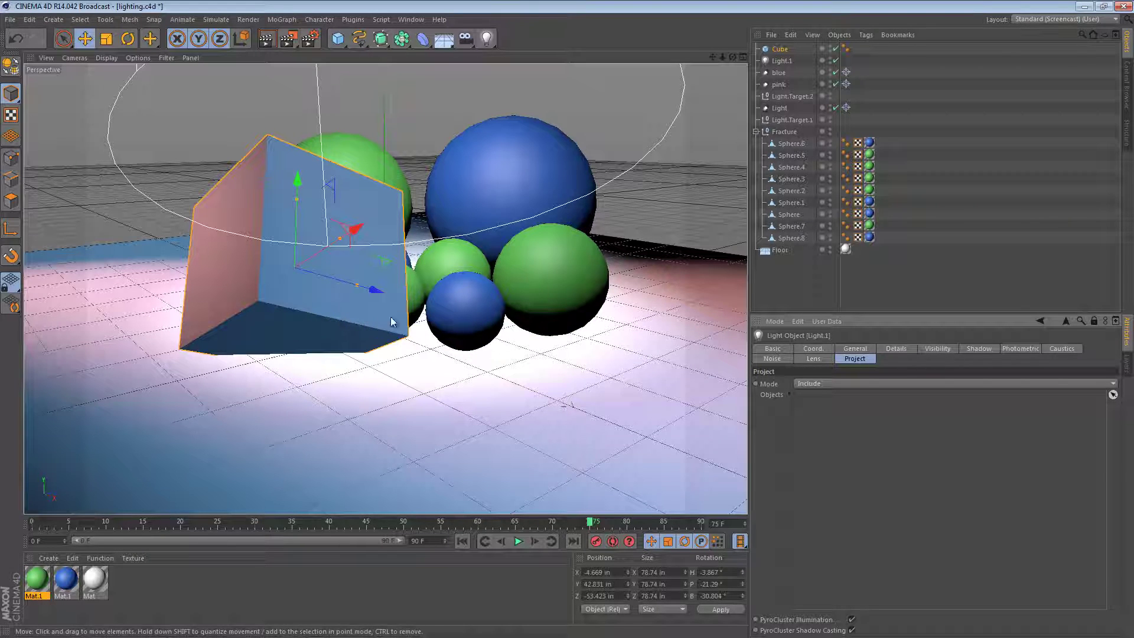
pyautogui.click(834, 381)
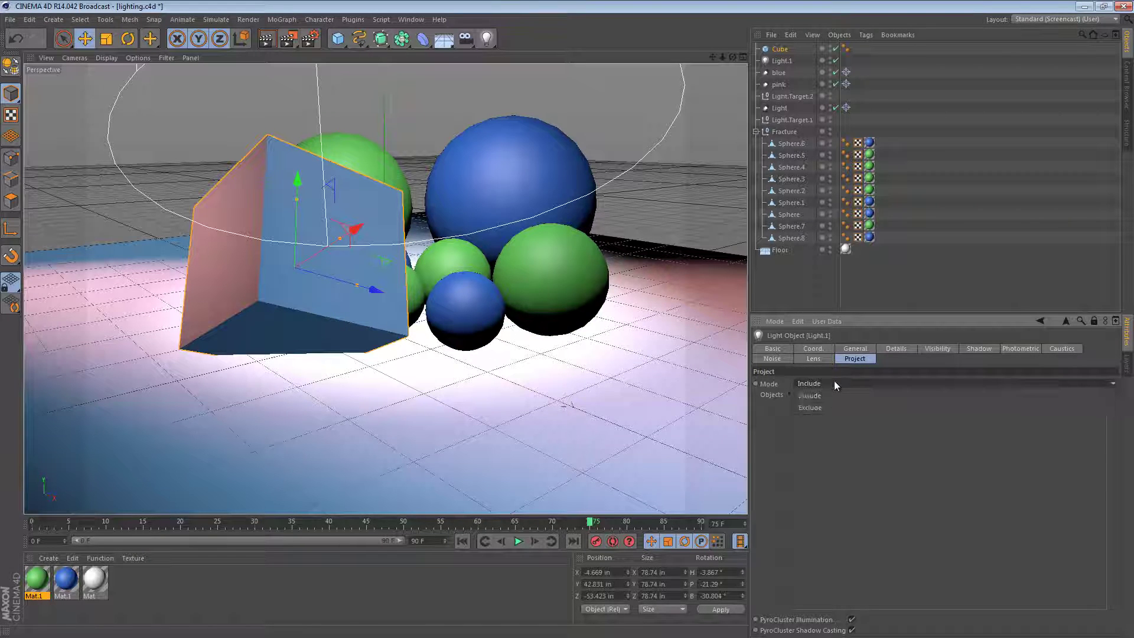
pyautogui.click(810, 407)
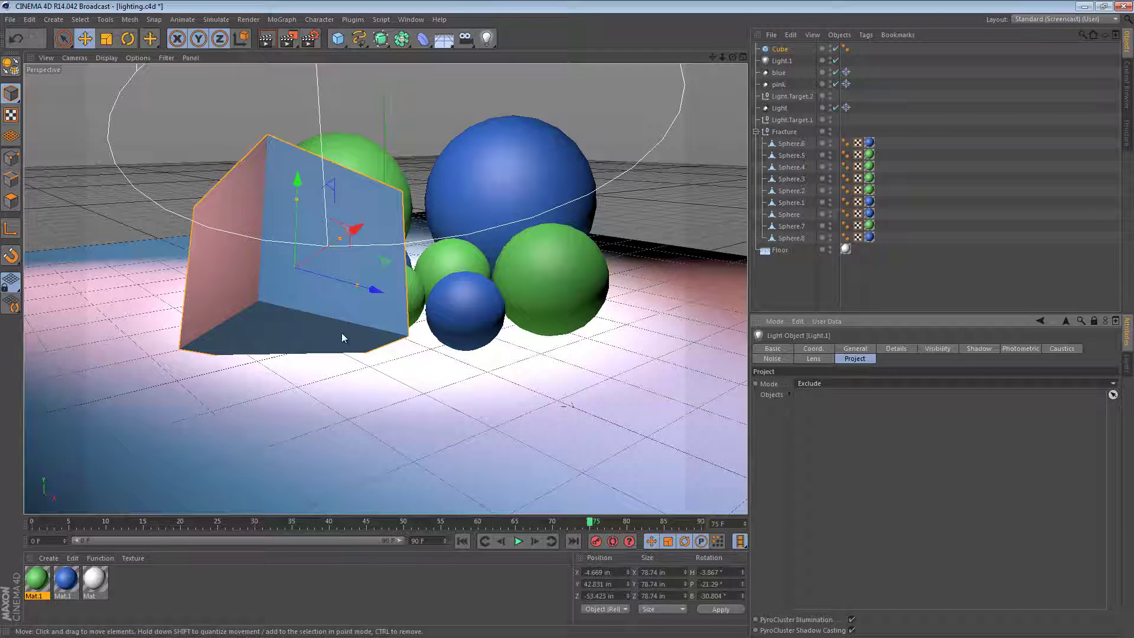
# Set Light.1's intensity to 100%.
pyautogui.click(780, 61)
pyautogui.click(855, 348)
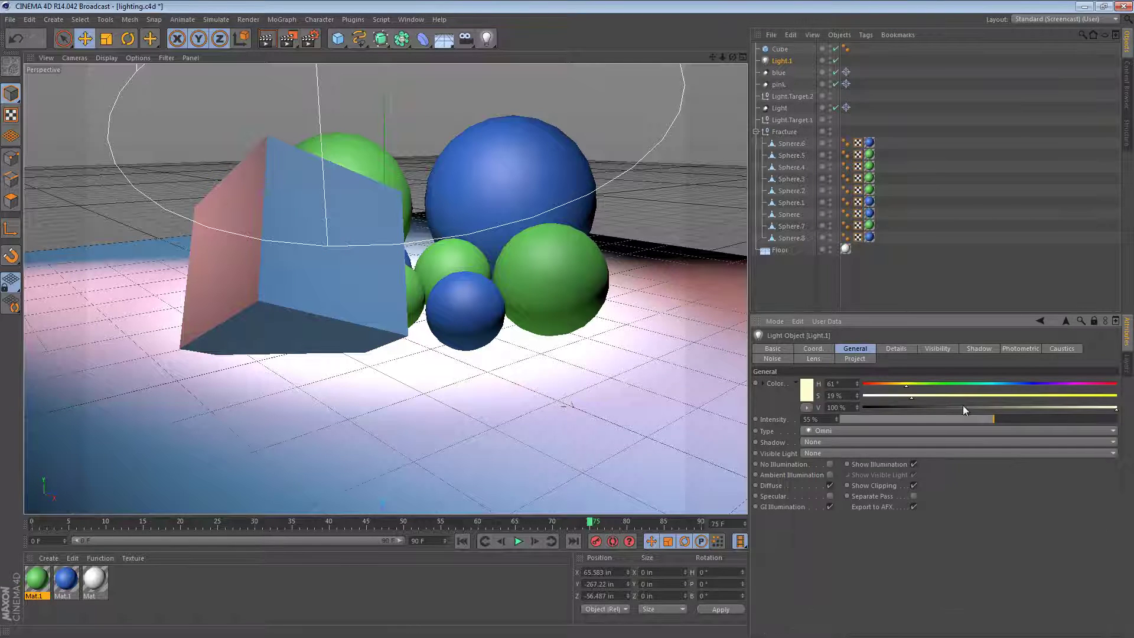
pyautogui.moveTo(993, 418); pyautogui.dragTo(1116, 418)
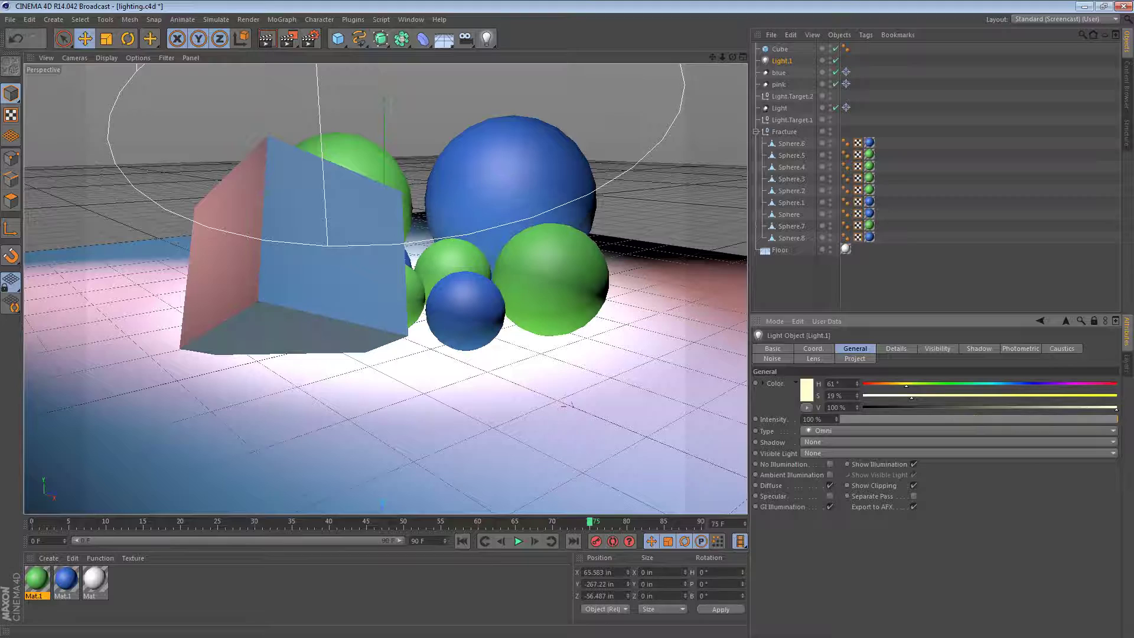
# Switch Light.1 to Include mode and add the Fracture group to its object list.
pyautogui.click(854, 358)
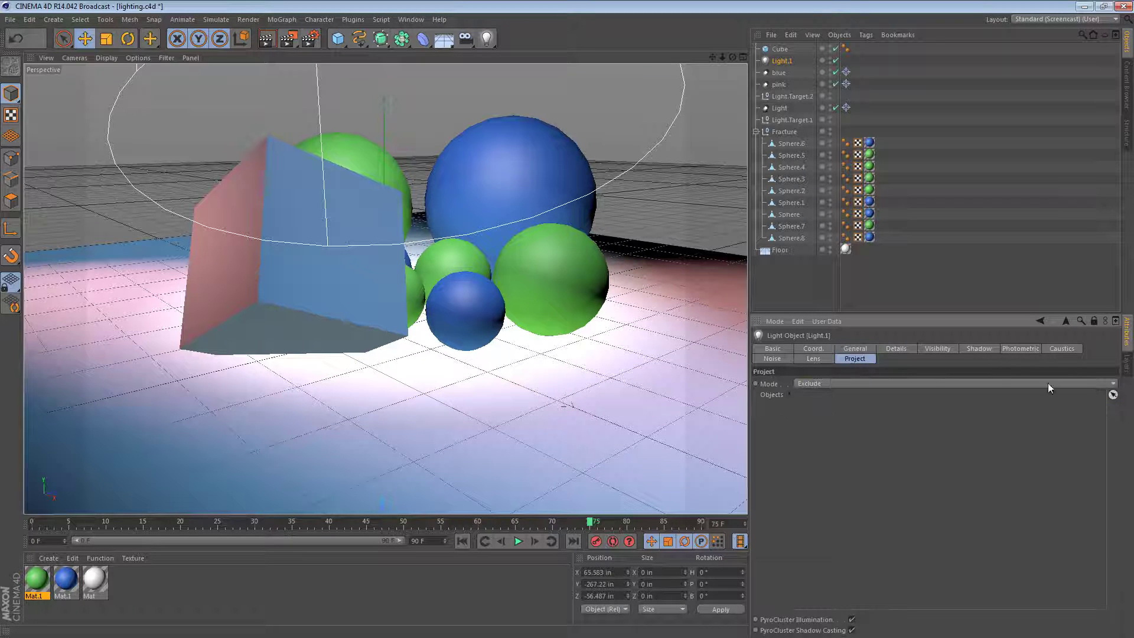
pyautogui.click(863, 382)
pyautogui.click(861, 393)
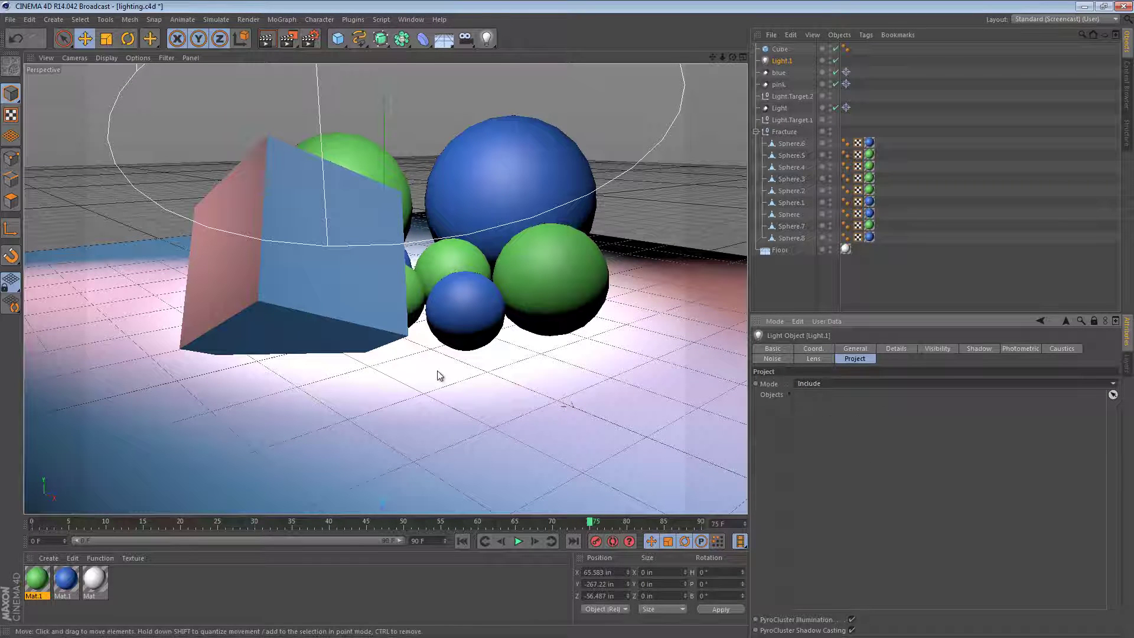
pyautogui.moveTo(775, 132); pyautogui.dragTo(861, 426)
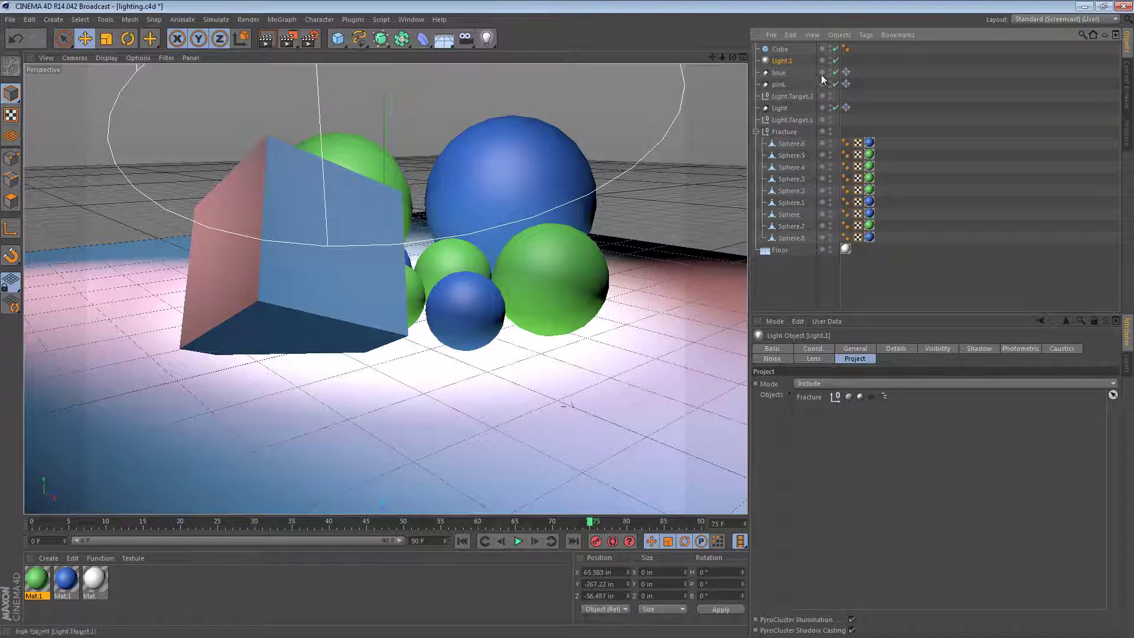
# Delete the cube so the sphere cluster is unobstructed in the perspective view.
pyautogui.click(781, 50)
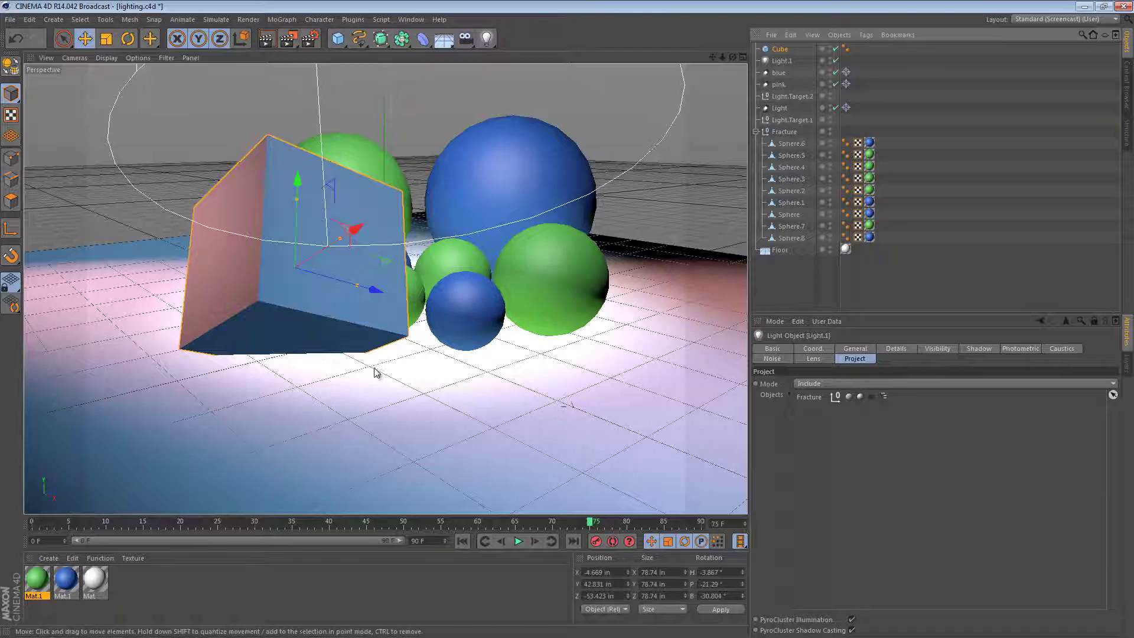
pyautogui.press('Delete')
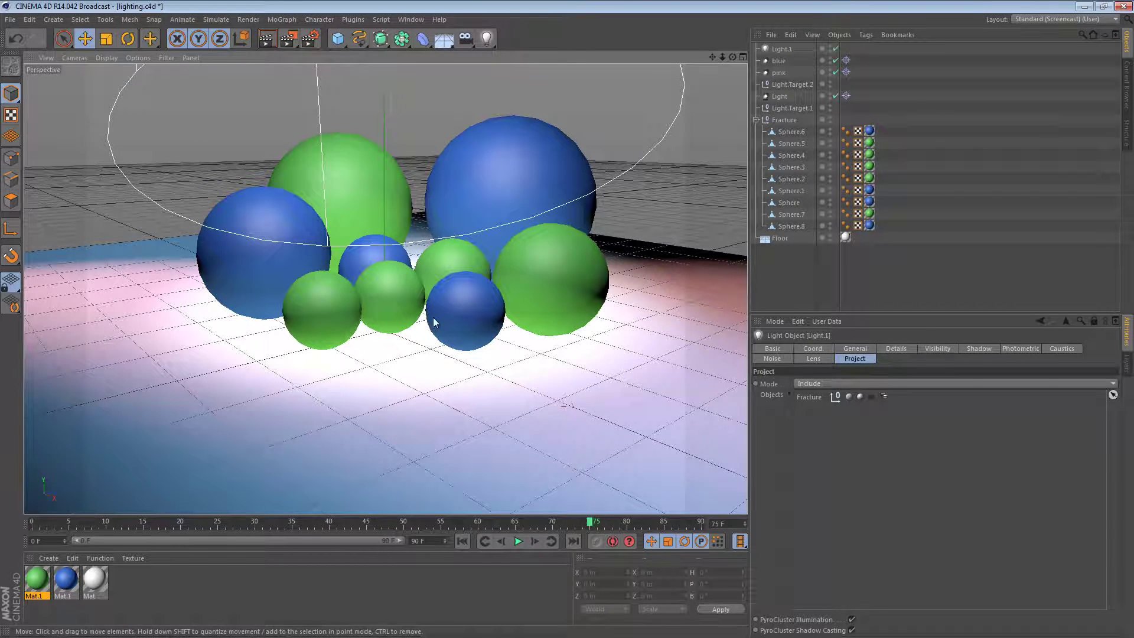
pyautogui.keyDown('alt'); pyautogui.moveTo(444, 289); pyautogui.dragTo(427, 290); pyautogui.keyUp('alt')
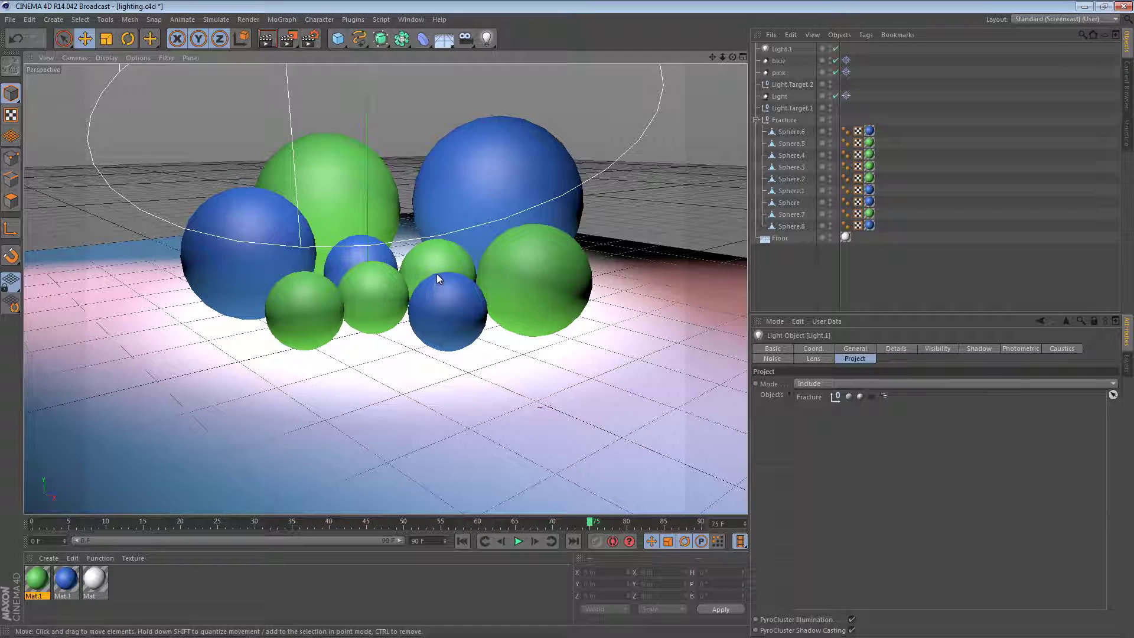